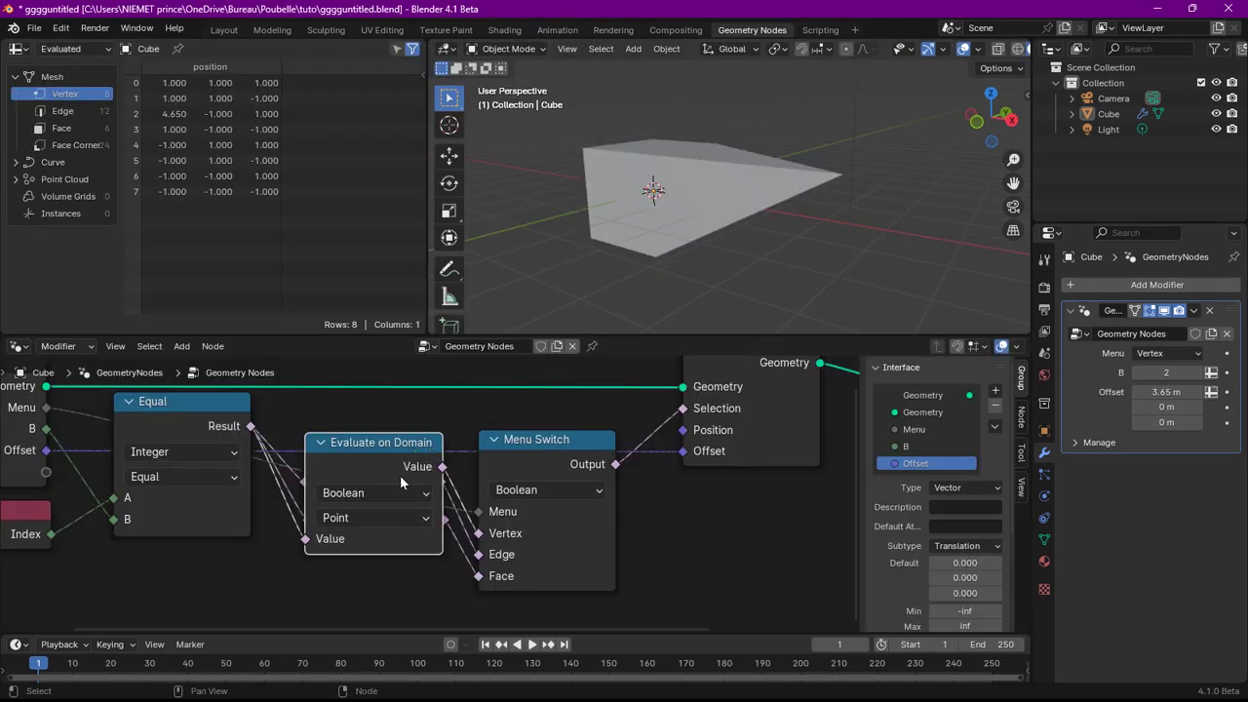
Step: View the wedge-shaped cube with its 3.65 m vertex offset in the Layout workspace
{"action": "scroll", "coordinate": [395, 482], "scroll_direction": "up", "scroll_amount": 2}
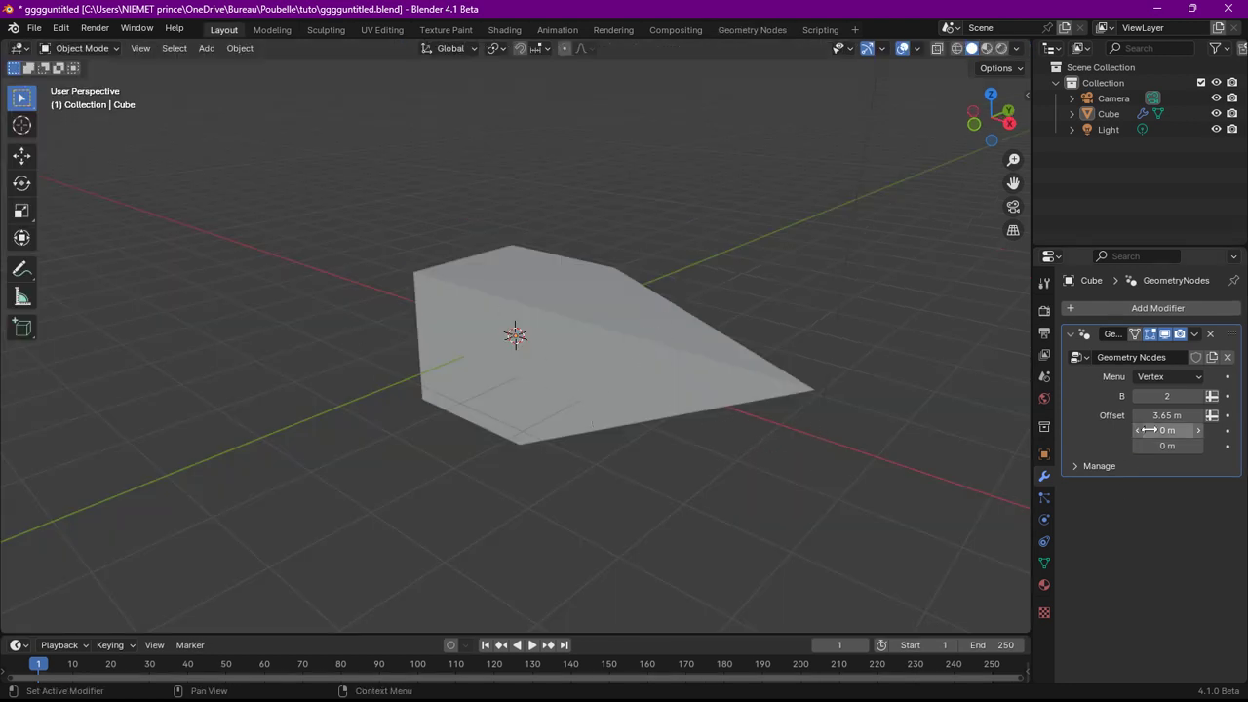
Step: Lower X offset to 2.5 m, toggle B to 3 and back to 2, then try the Edge domain with a shorter offset
{"action": "left_click_drag", "start_coordinate": [1167, 415], "coordinate": [1163, 415]}
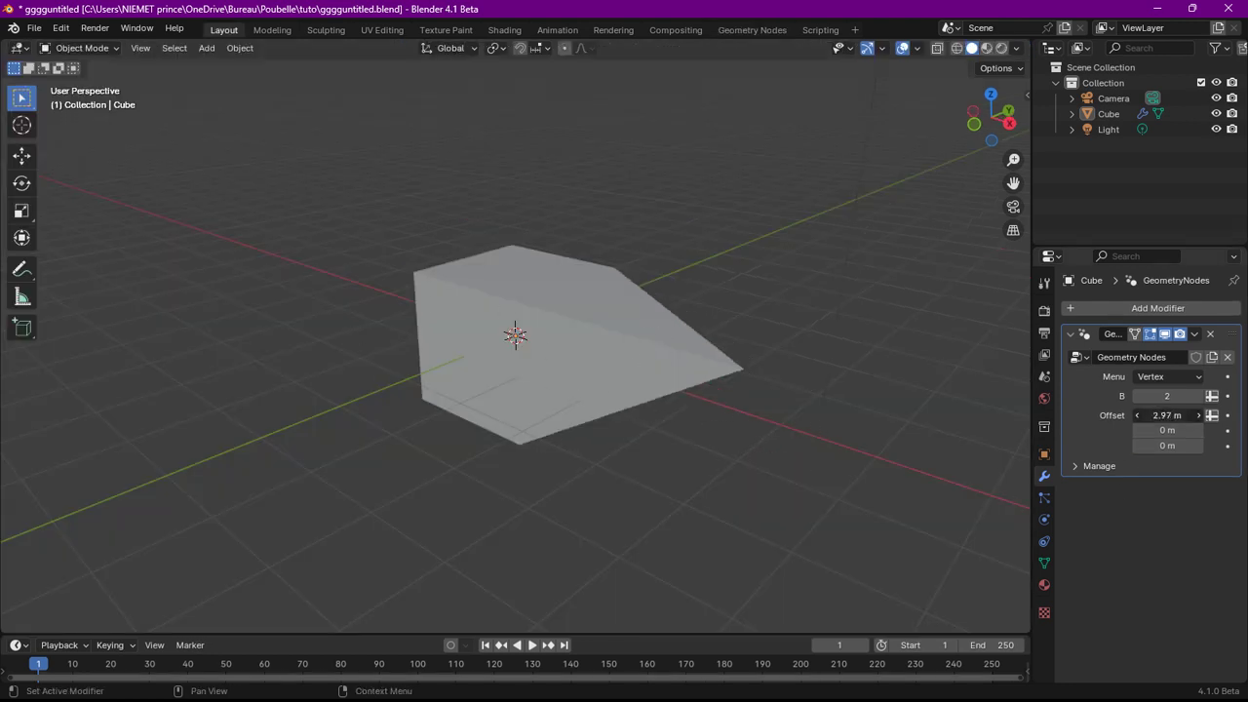
{"action": "left_click", "coordinate": [1199, 396]}
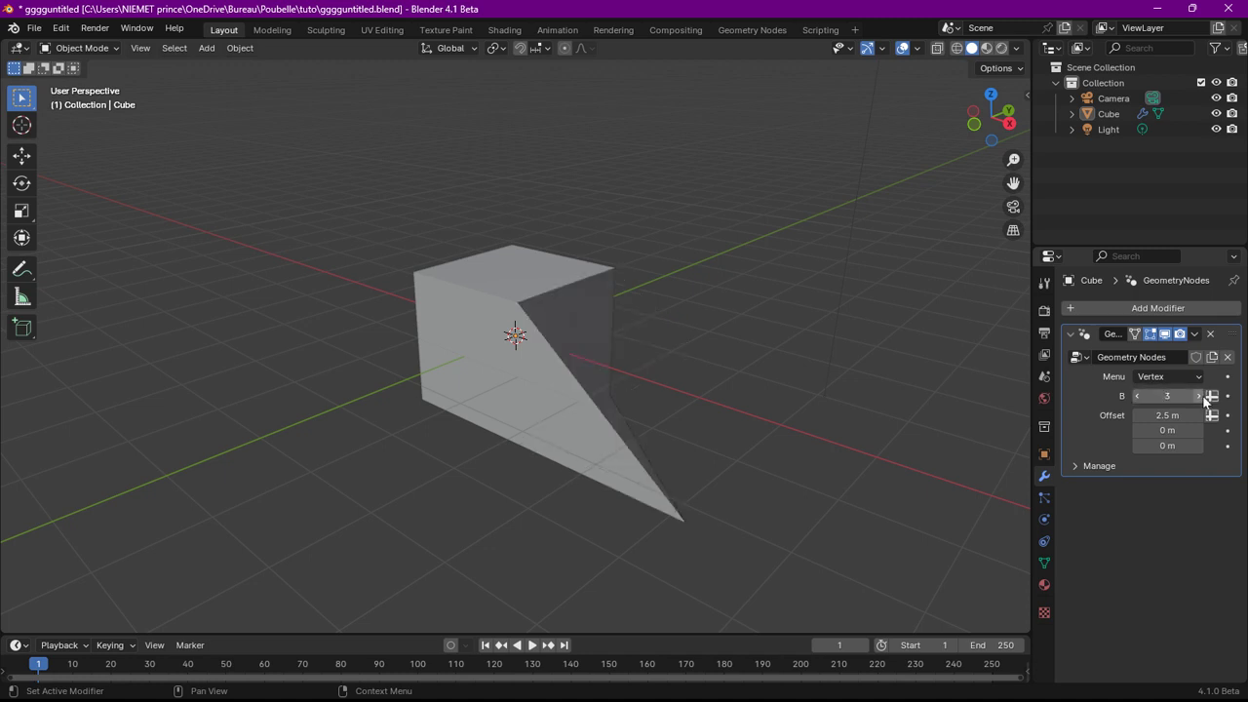
{"action": "left_click", "coordinate": [1138, 395]}
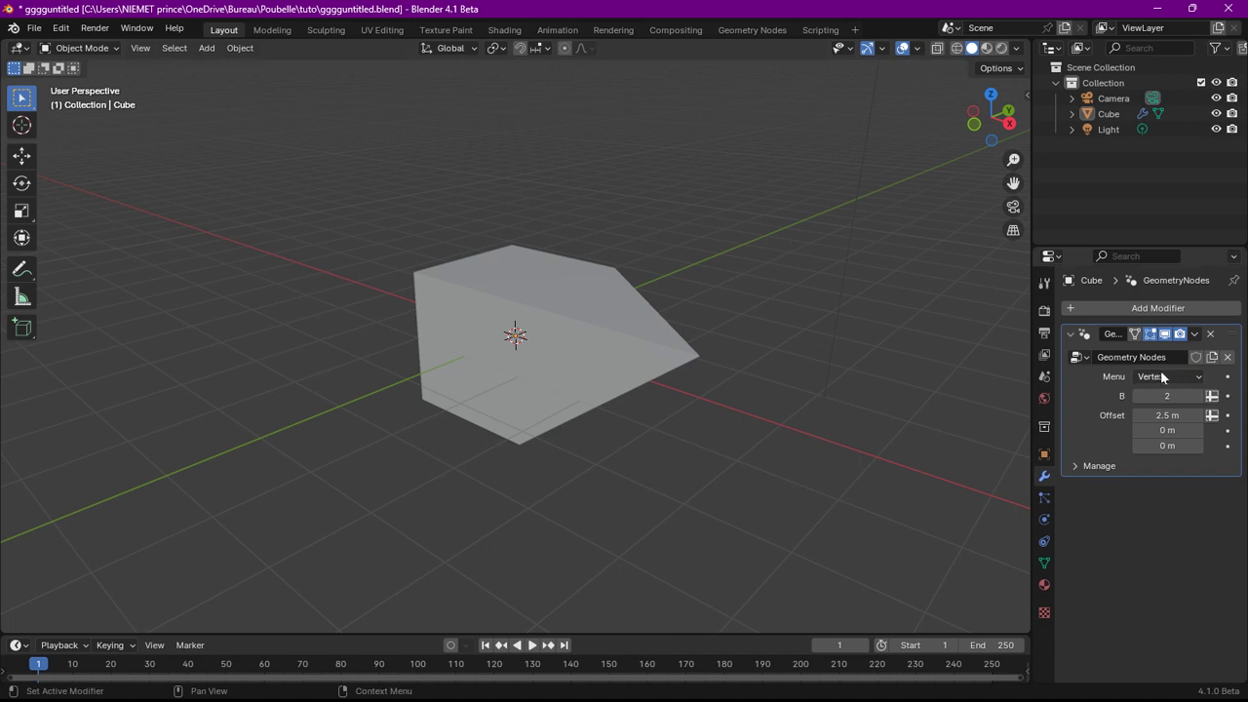
{"action": "left_click", "coordinate": [1136, 379]}
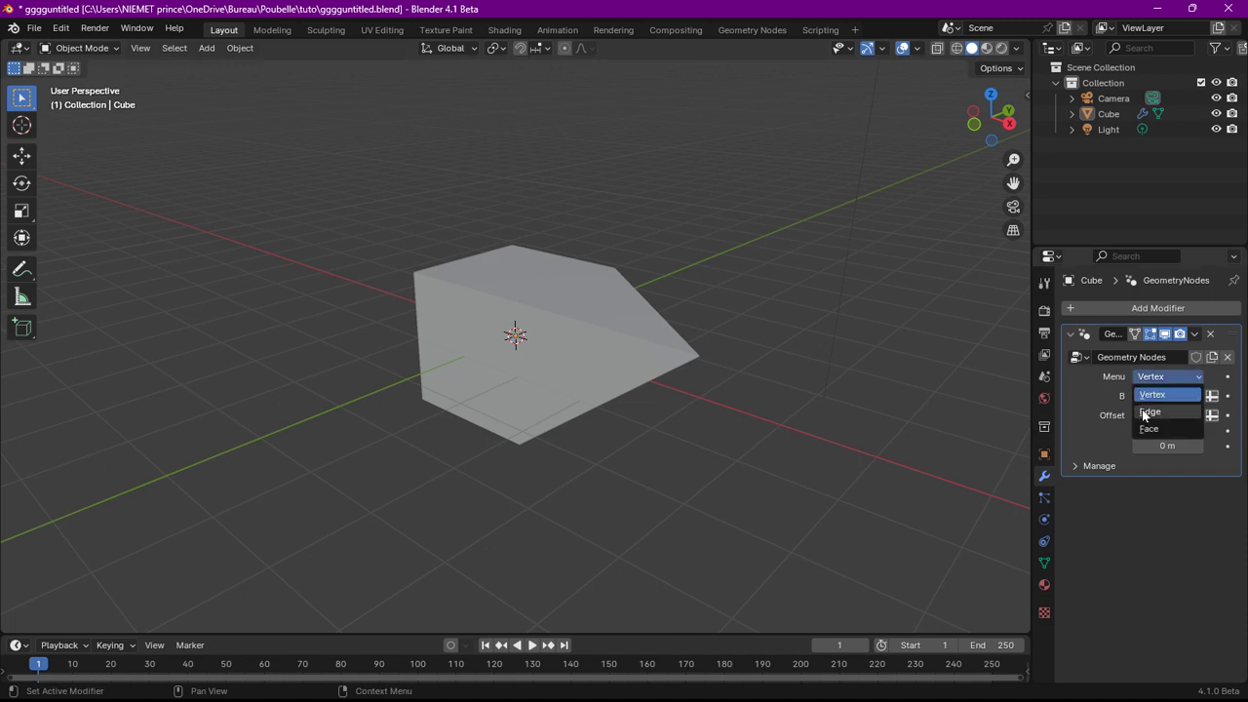
{"action": "left_click", "coordinate": [1143, 414]}
{"action": "left_click_drag", "start_coordinate": [1167, 415], "coordinate": [1151, 416]}
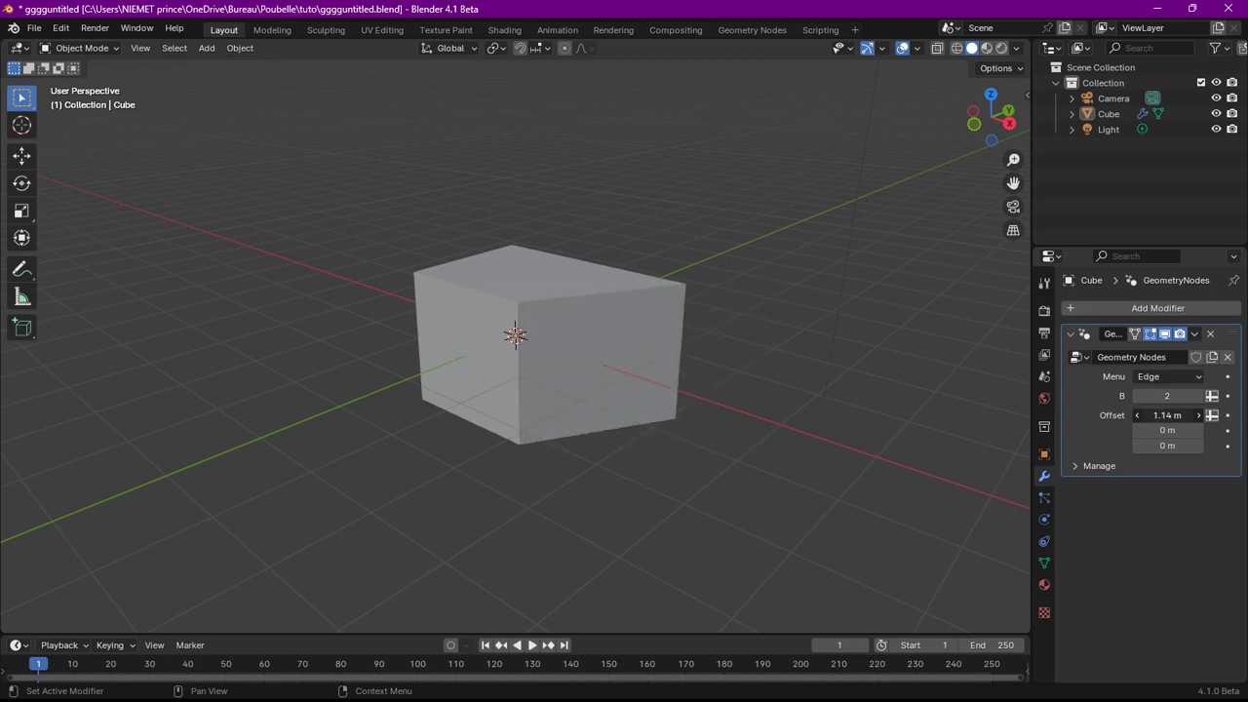
Step: Switch the domain to Face, set B to 3, and vary the X offset
{"action": "left_click", "coordinate": [1165, 377]}
{"action": "left_click", "coordinate": [1149, 427]}
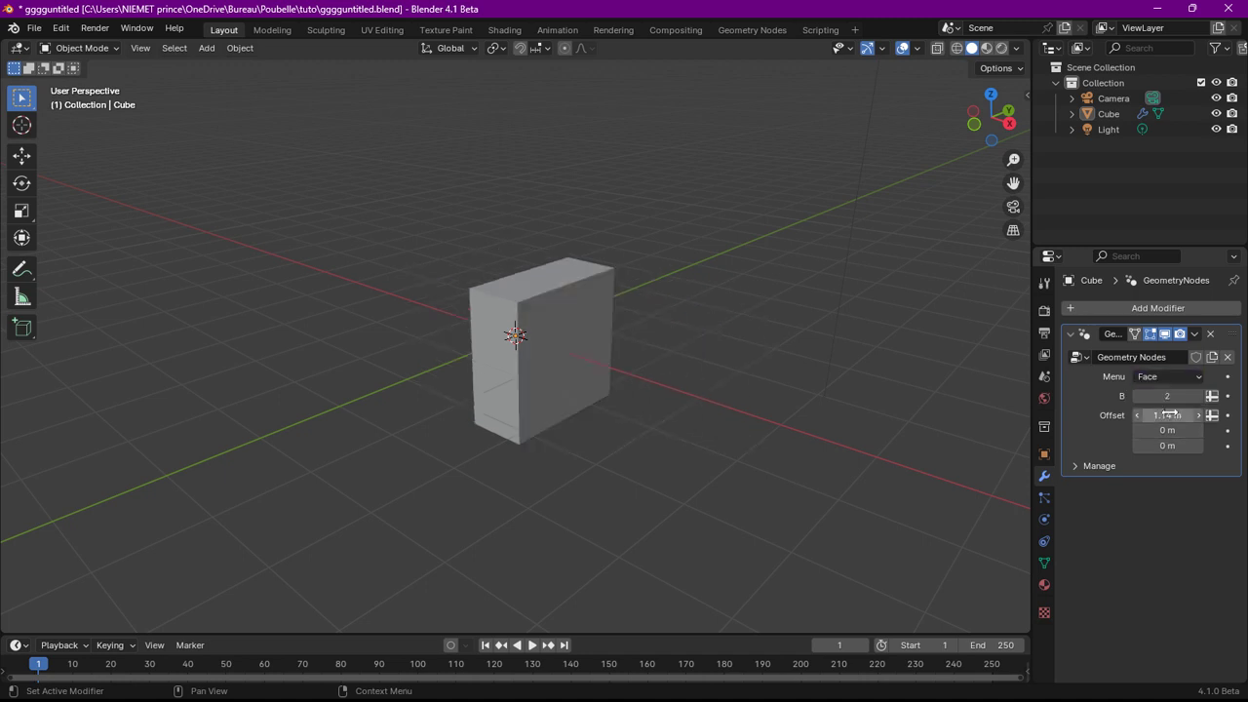
{"action": "mouse_move", "coordinate": [1167, 415]}
{"action": "left_mouse_down"}
{"action": "mouse_move", "coordinate": [1185, 416]}
{"action": "mouse_move", "coordinate": [1151, 415]}
{"action": "left_mouse_up"}
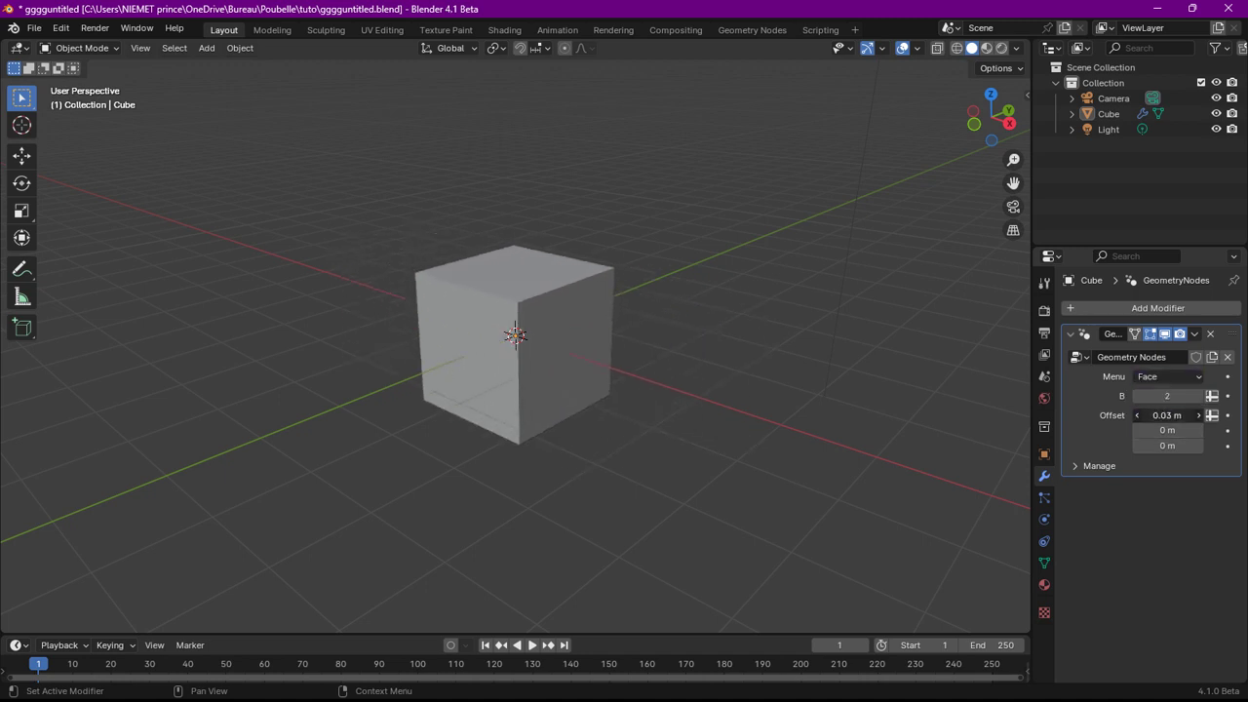
{"action": "left_click", "coordinate": [1199, 396]}
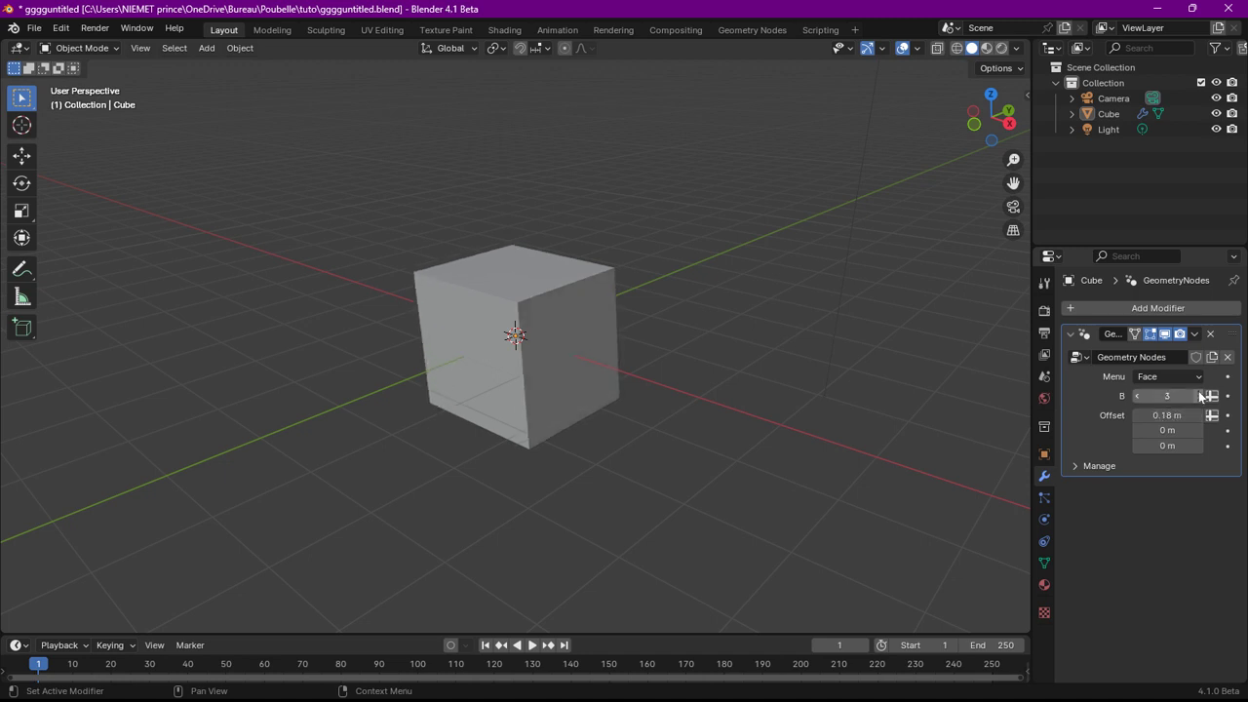
{"action": "mouse_move", "coordinate": [1167, 415]}
{"action": "left_mouse_down"}
{"action": "mouse_move", "coordinate": [1131, 416]}
{"action": "mouse_move", "coordinate": [1163, 416]}
{"action": "left_mouse_up"}
Step: Try the Edge domain with an adjusted offset, return to Vertex at 0.65 m, and orbit to inspect
{"action": "left_click", "coordinate": [1156, 377]}
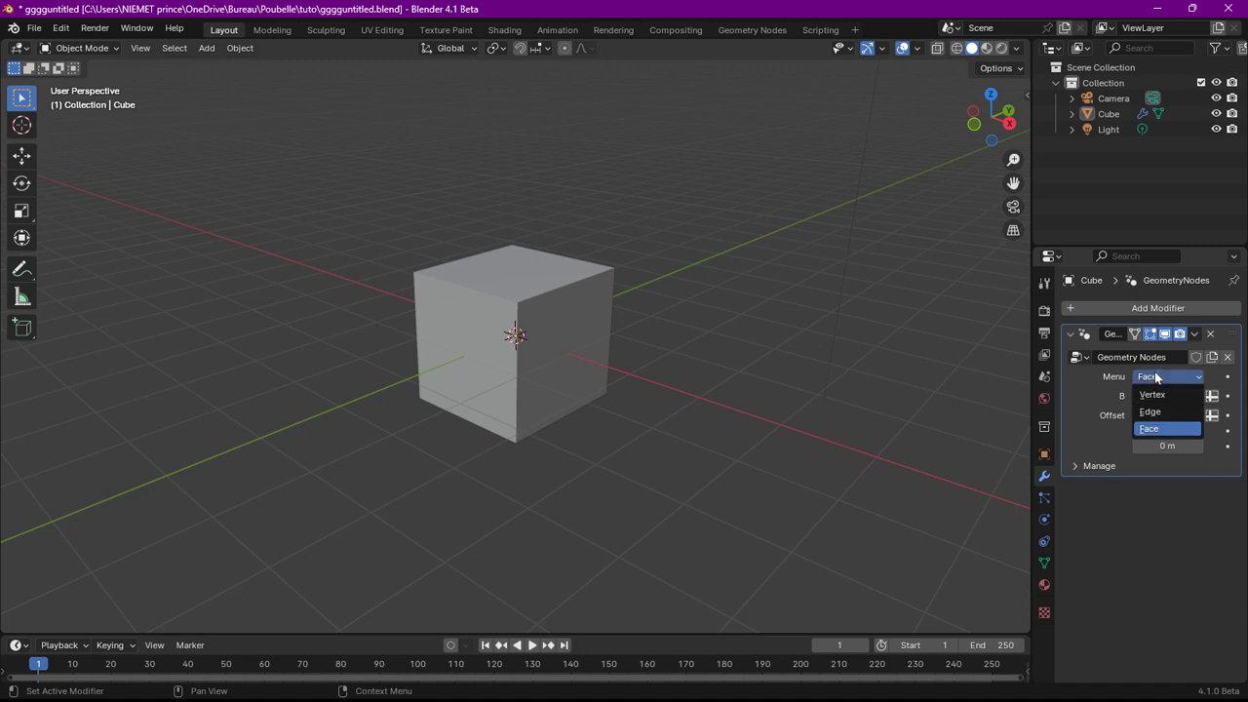
{"action": "left_click", "coordinate": [1152, 413]}
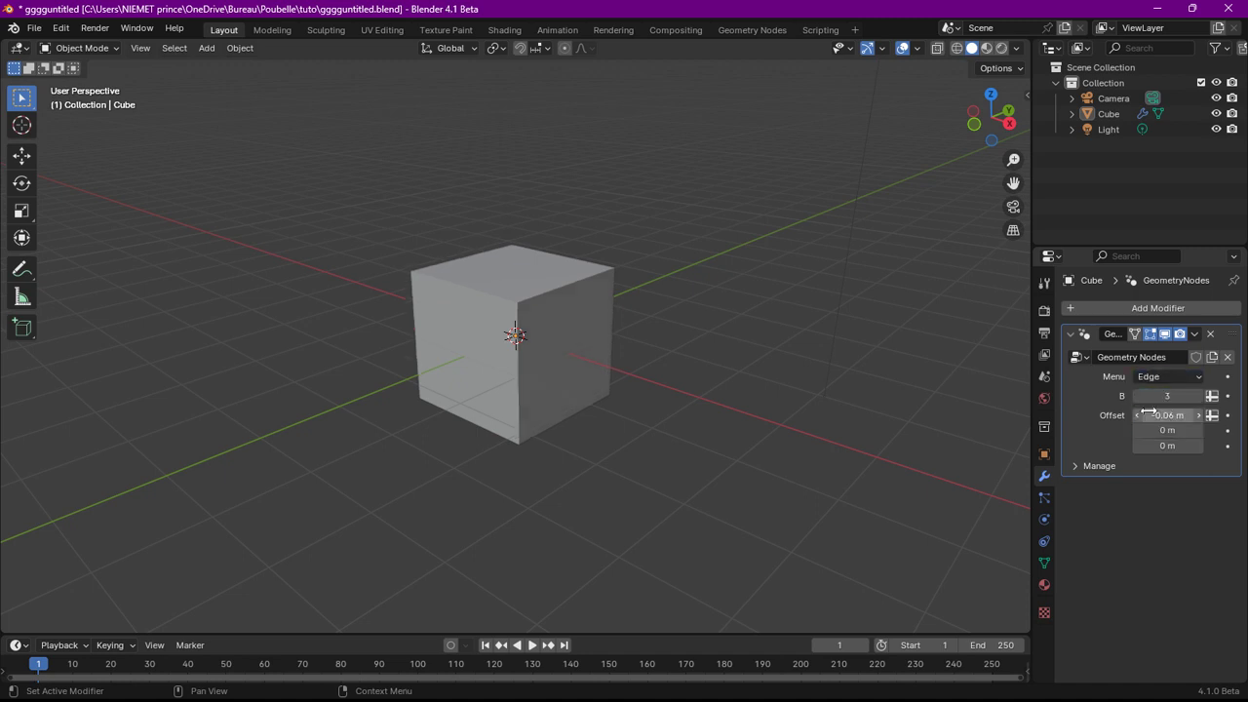
{"action": "left_click_drag", "start_coordinate": [1167, 416], "coordinate": [1189, 416]}
{"action": "left_click", "coordinate": [1167, 377]}
{"action": "left_click", "coordinate": [1154, 395]}
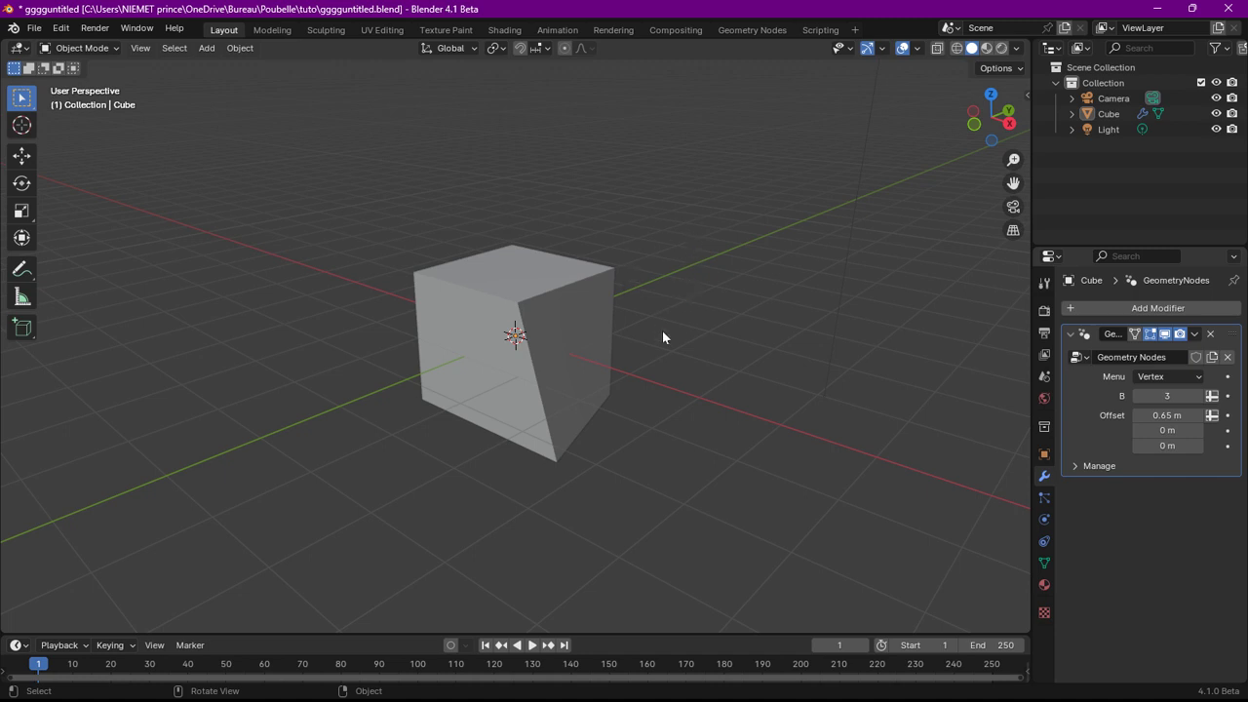
{"action": "mouse_move", "coordinate": [657, 365]}
{"action": "middle_mouse_down"}
{"action": "mouse_move", "coordinate": [582, 426]}
{"action": "mouse_move", "coordinate": [586, 415]}
{"action": "middle_mouse_up"}
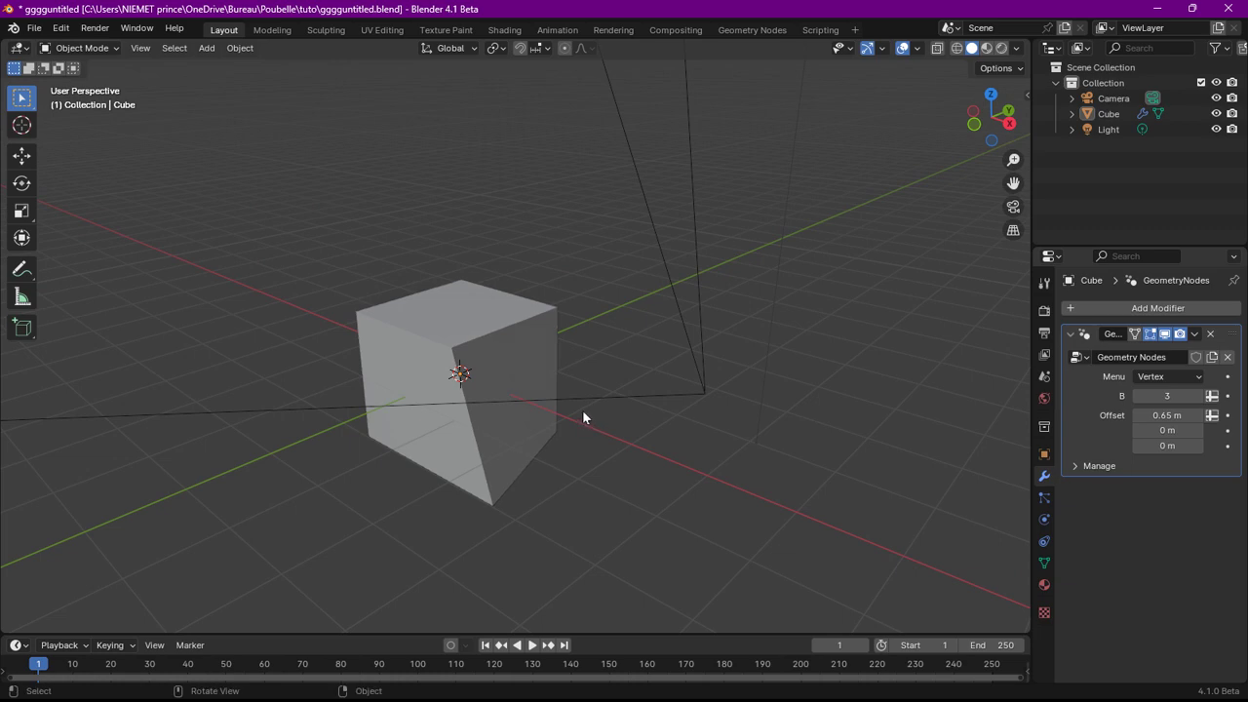
Step: Check the domain options and raise the X offset to 1.17 m
{"action": "left_click", "coordinate": [1145, 376]}
{"action": "left_click", "coordinate": [1145, 377]}
{"action": "mouse_move", "coordinate": [1165, 414]}
{"action": "left_mouse_down"}
{"action": "mouse_move", "coordinate": [1189, 415]}
{"action": "mouse_move", "coordinate": [1158, 417]}
{"action": "left_mouse_up"}
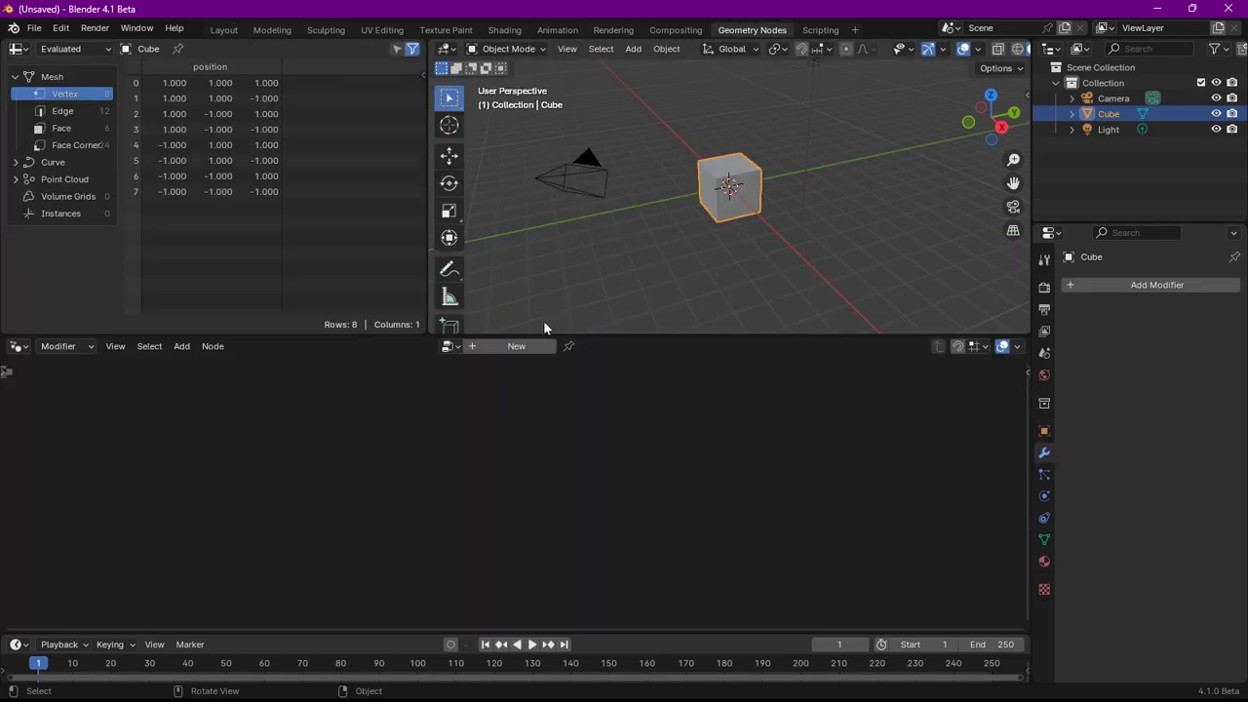
Step: Create a new geometry node tree and place an Evaluate on Domain node below the group nodes
{"action": "left_click", "coordinate": [514, 348]}
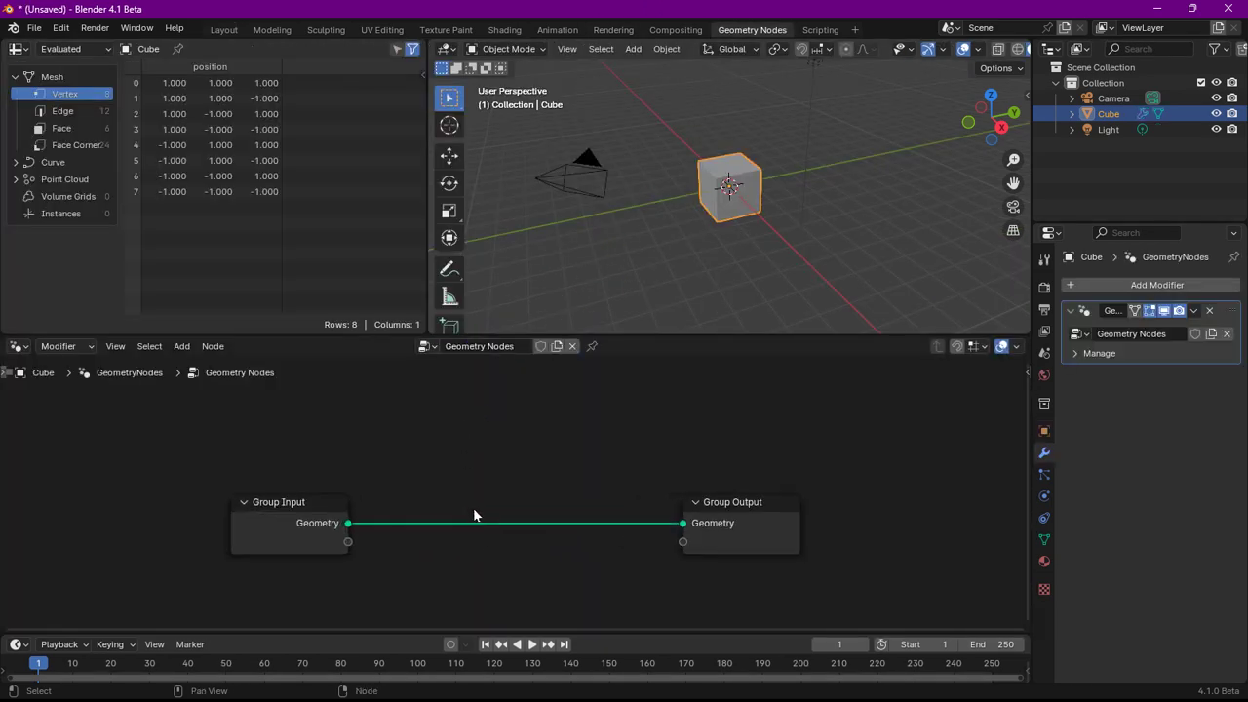
{"action": "middle_click_drag", "start_coordinate": [474, 514], "coordinate": [449, 470]}
{"action": "scroll", "coordinate": [450, 474], "scroll_direction": "up", "scroll_amount": 1}
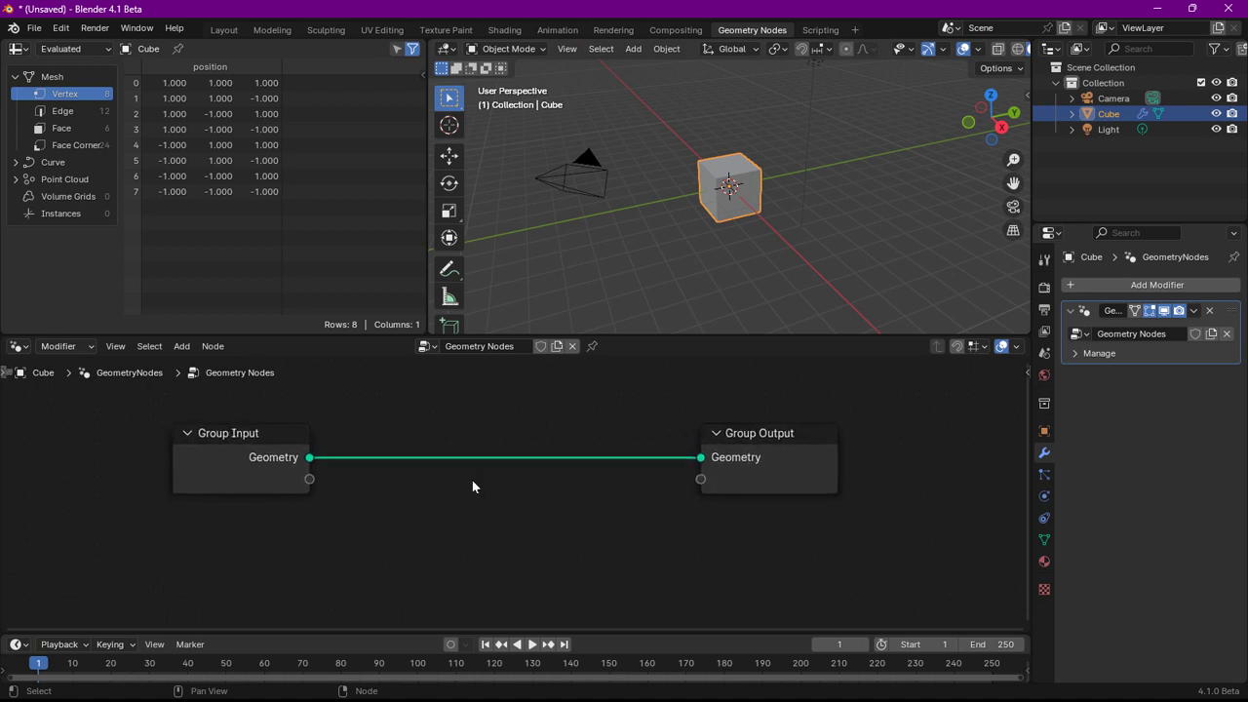
{"action": "right_click", "coordinate": [450, 479]}
{"action": "mouse_move", "coordinate": [331, 479]}
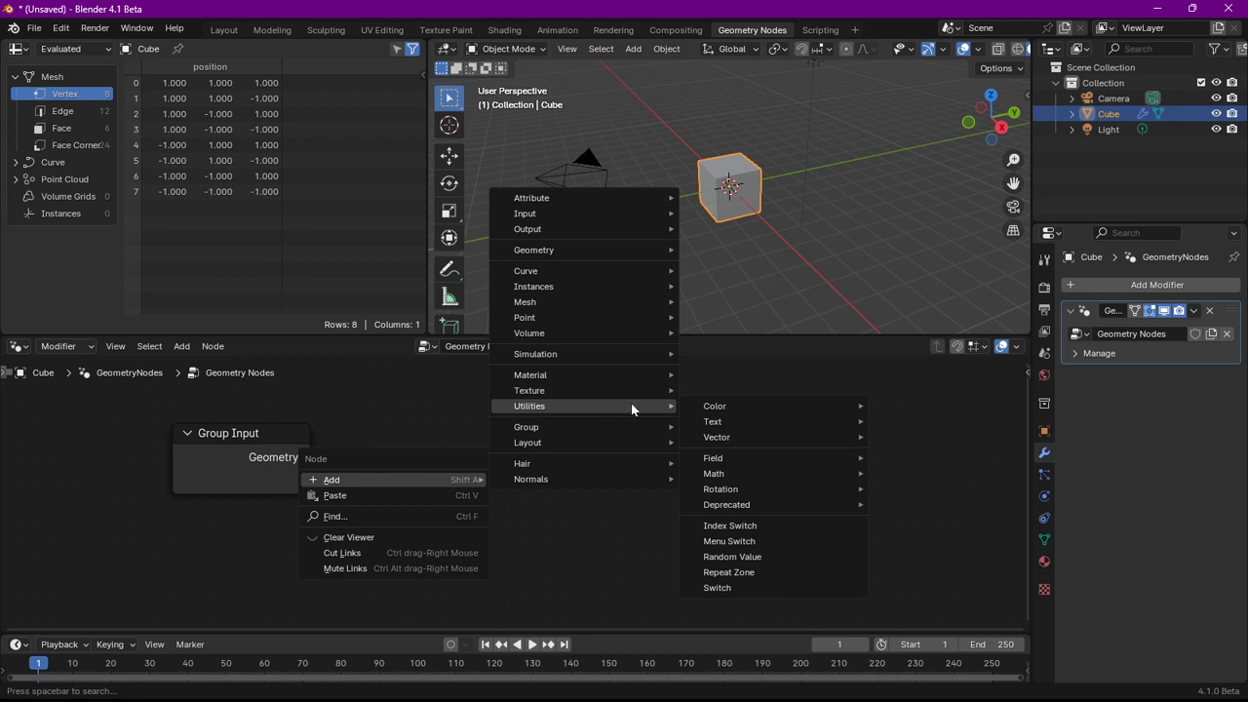
{"action": "mouse_move", "coordinate": [712, 457]}
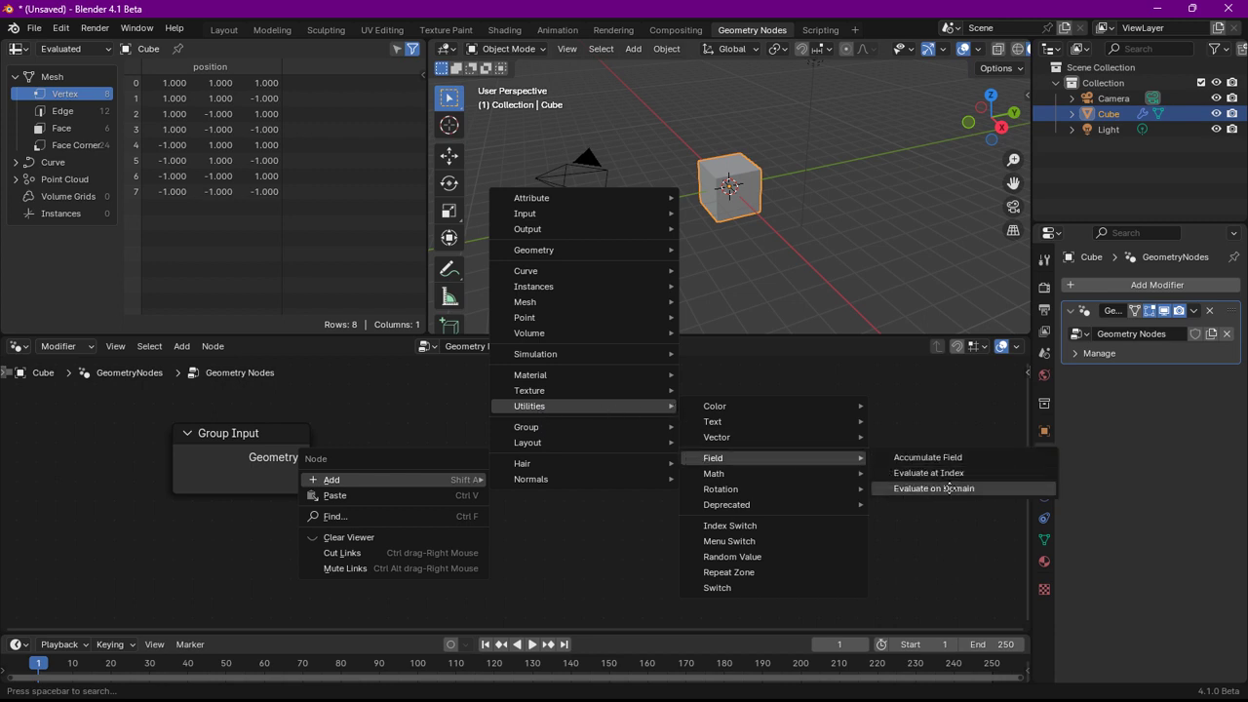
{"action": "left_click", "coordinate": [949, 488]}
{"action": "left_click", "coordinate": [418, 539]}
{"action": "scroll", "coordinate": [422, 539], "scroll_direction": "down", "scroll_amount": 1}
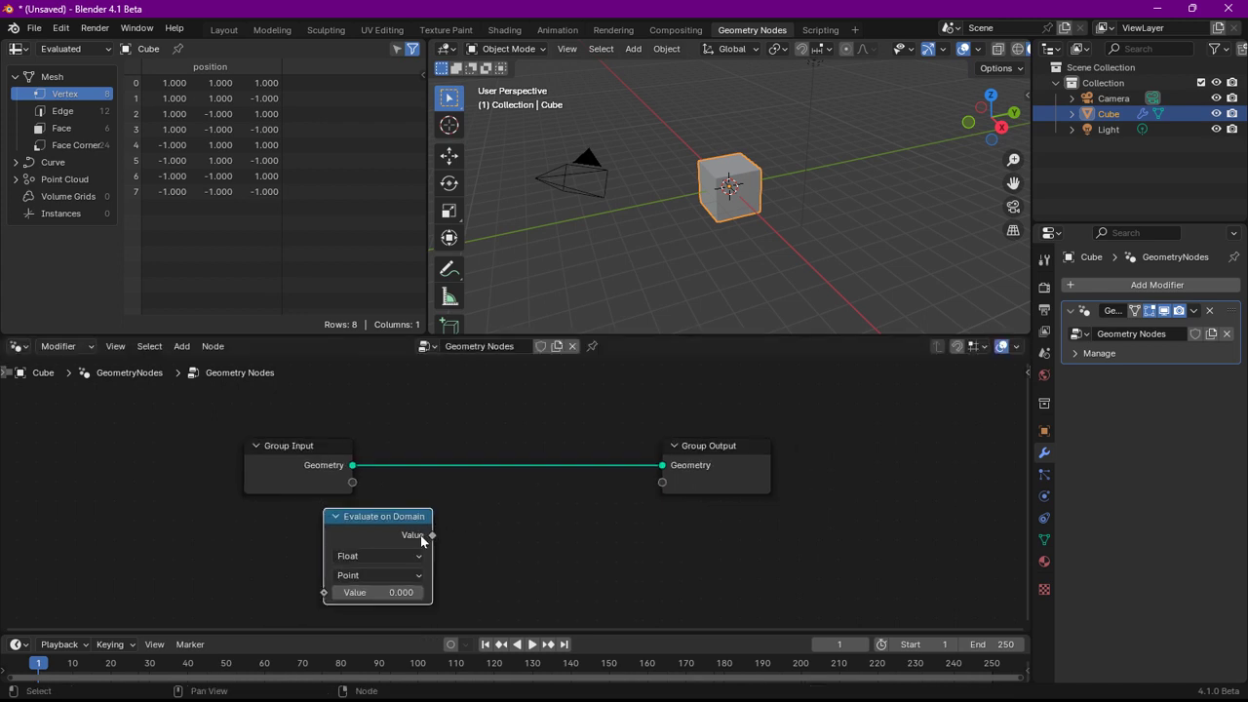
{"action": "scroll", "coordinate": [421, 539], "scroll_direction": "down", "scroll_amount": 3, "text": "shift"}
{"action": "scroll", "coordinate": [422, 488], "scroll_direction": "up", "scroll_amount": 1}
{"action": "left_click_drag", "start_coordinate": [361, 424], "coordinate": [422, 424]}
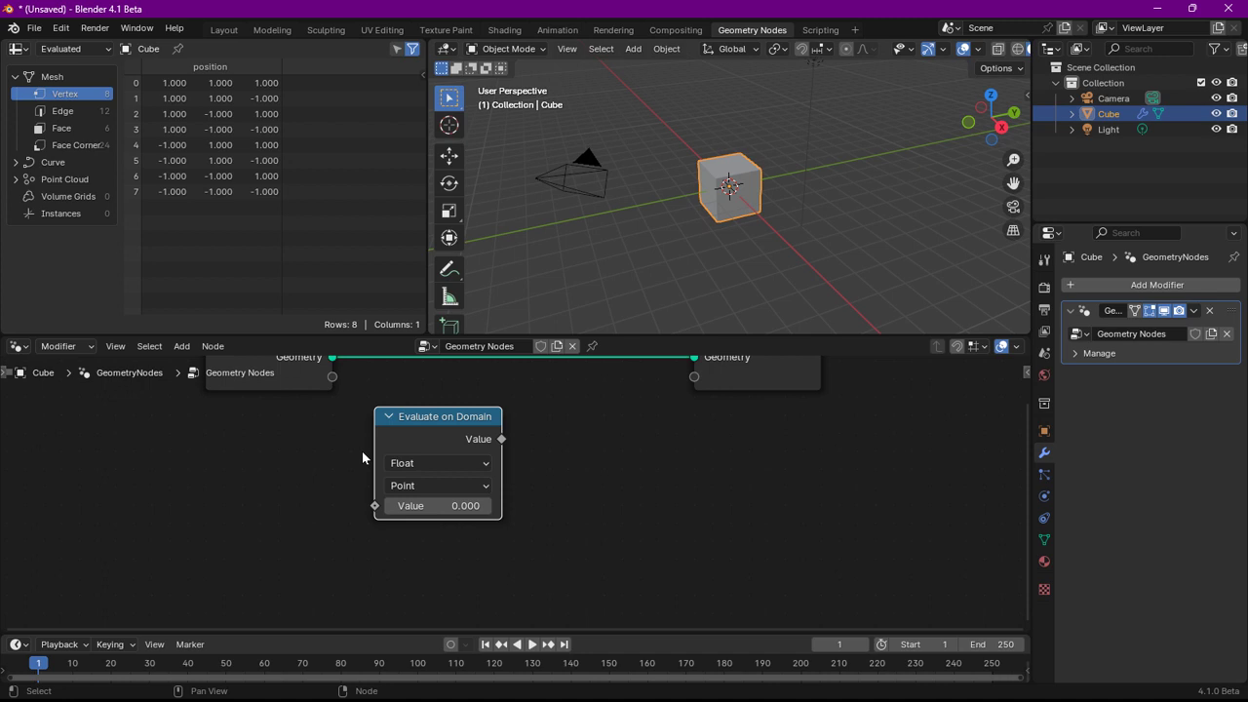
{"action": "scroll", "coordinate": [396, 497], "scroll_direction": "up", "scroll_amount": 1}
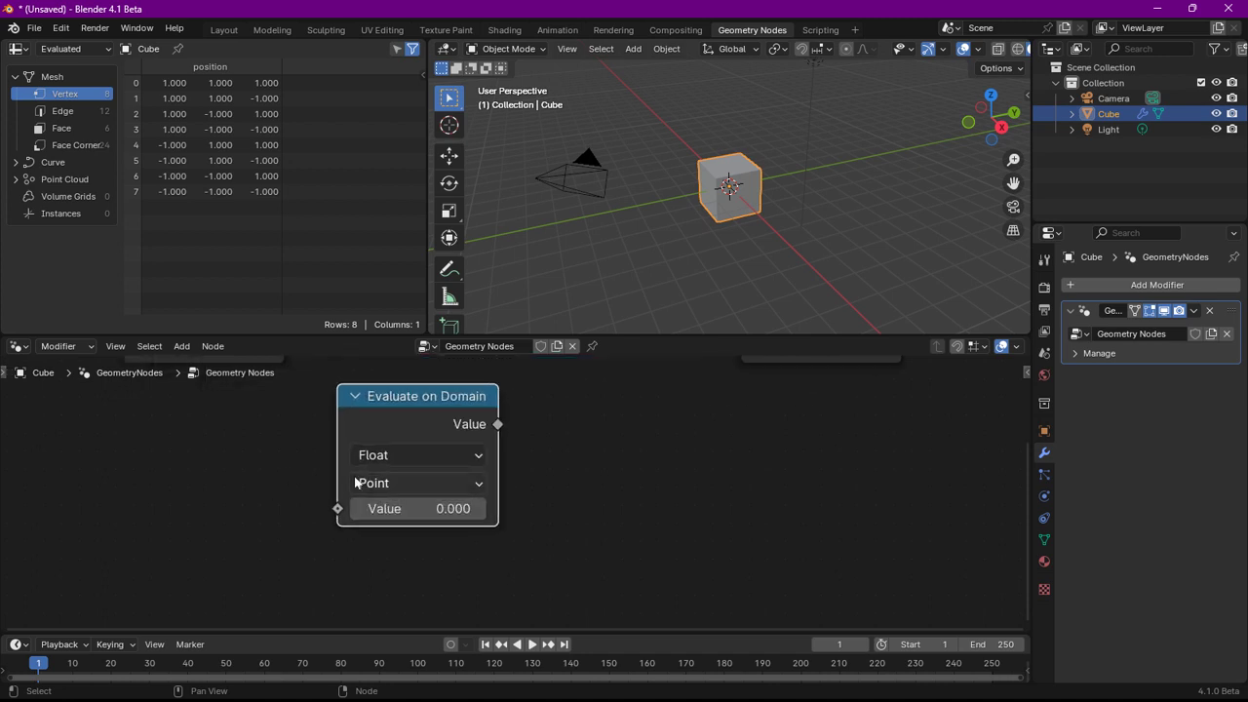
Step: Set the Evaluate on Domain node's domain to Face
{"action": "left_click", "coordinate": [358, 483]}
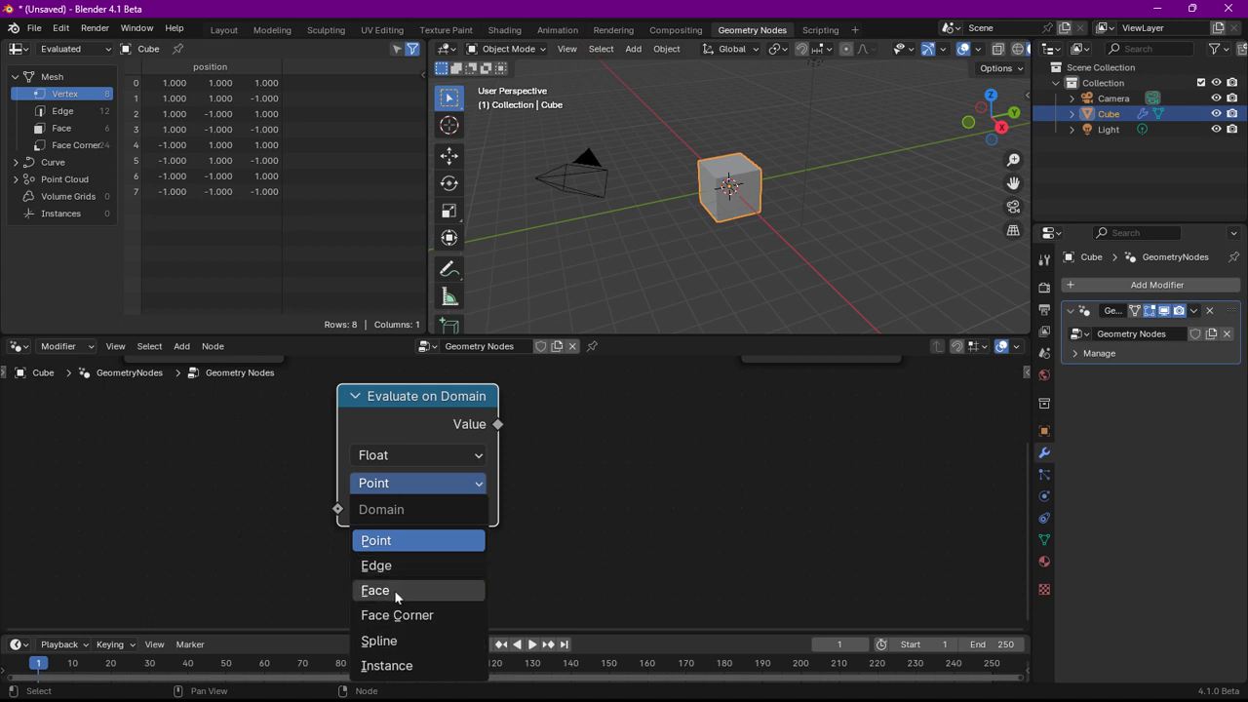
{"action": "left_click", "coordinate": [394, 590]}
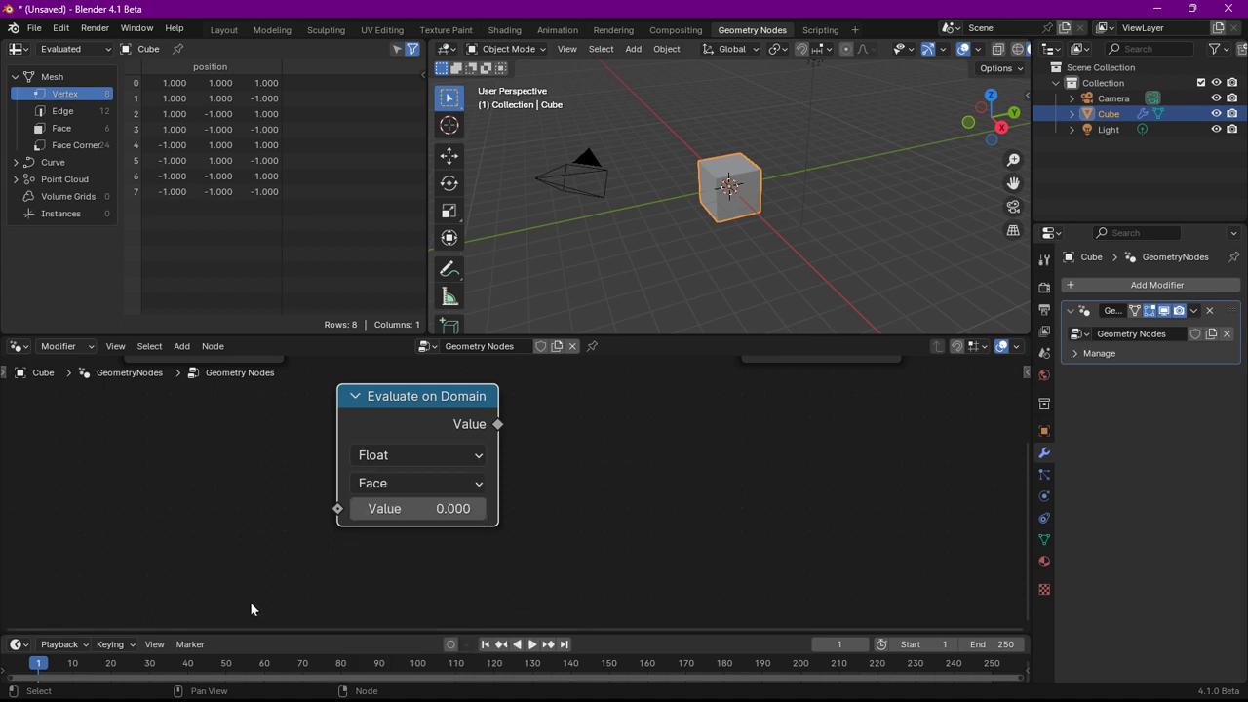
{"action": "left_click", "coordinate": [376, 460]}
{"action": "scroll", "coordinate": [172, 504], "scroll_direction": "down", "scroll_amount": 1}
{"action": "middle_click_drag", "start_coordinate": [501, 478], "coordinate": [525, 504]}
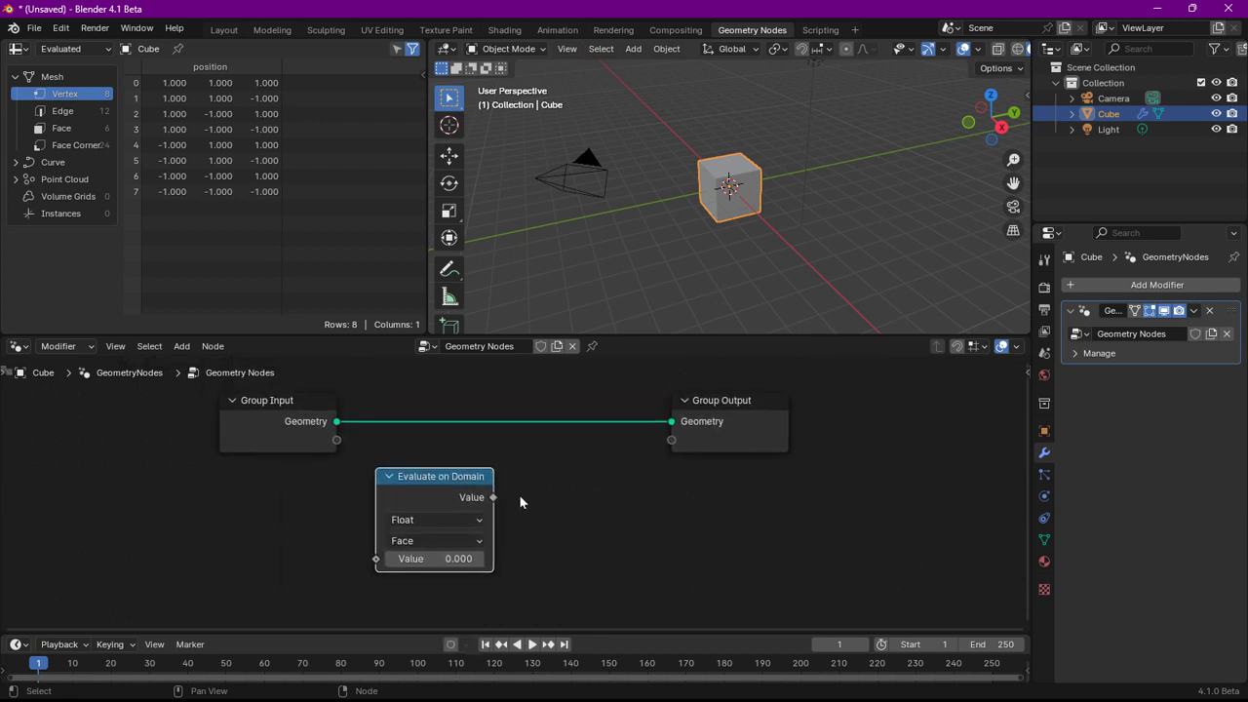
Step: Move Evaluate on Domain aside and insert a Set Position node on the geometry link
{"action": "left_click_drag", "start_coordinate": [426, 485], "coordinate": [822, 501]}
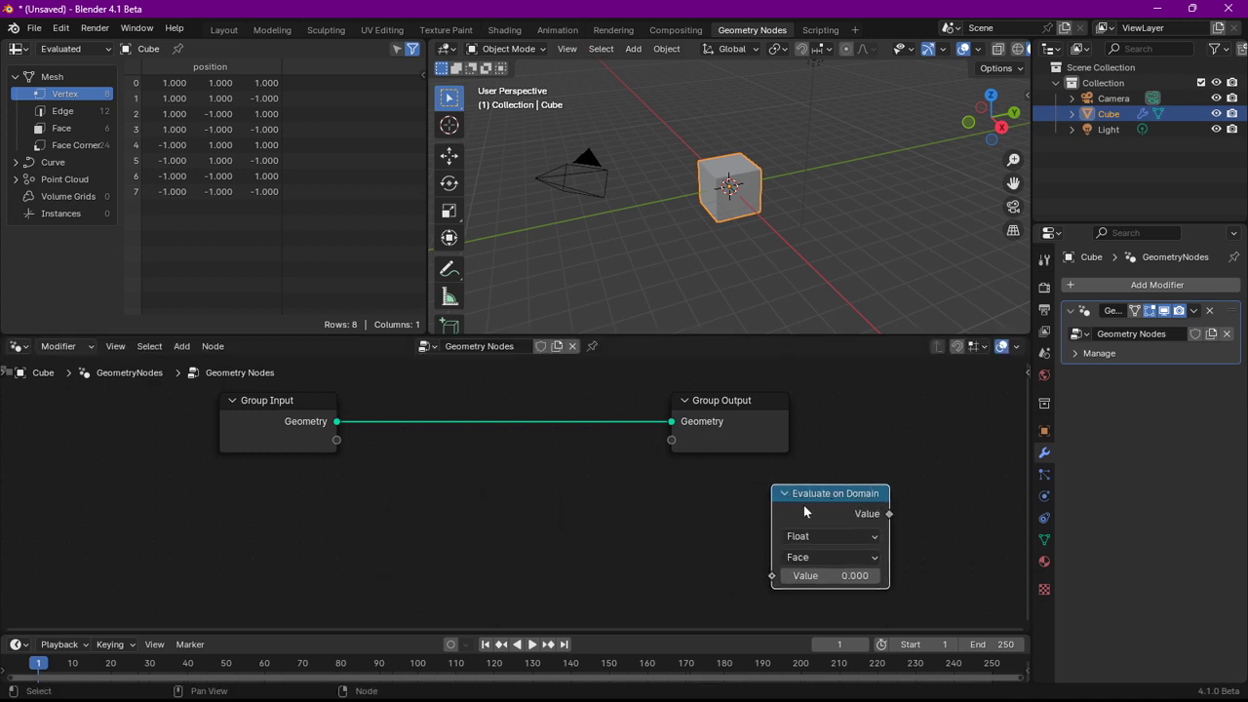
{"action": "left_click", "coordinate": [420, 436]}
{"action": "middle_click_drag", "start_coordinate": [340, 497], "coordinate": [267, 514]}
{"action": "right_click", "coordinate": [283, 421]}
{"action": "mouse_move", "coordinate": [362, 186]}
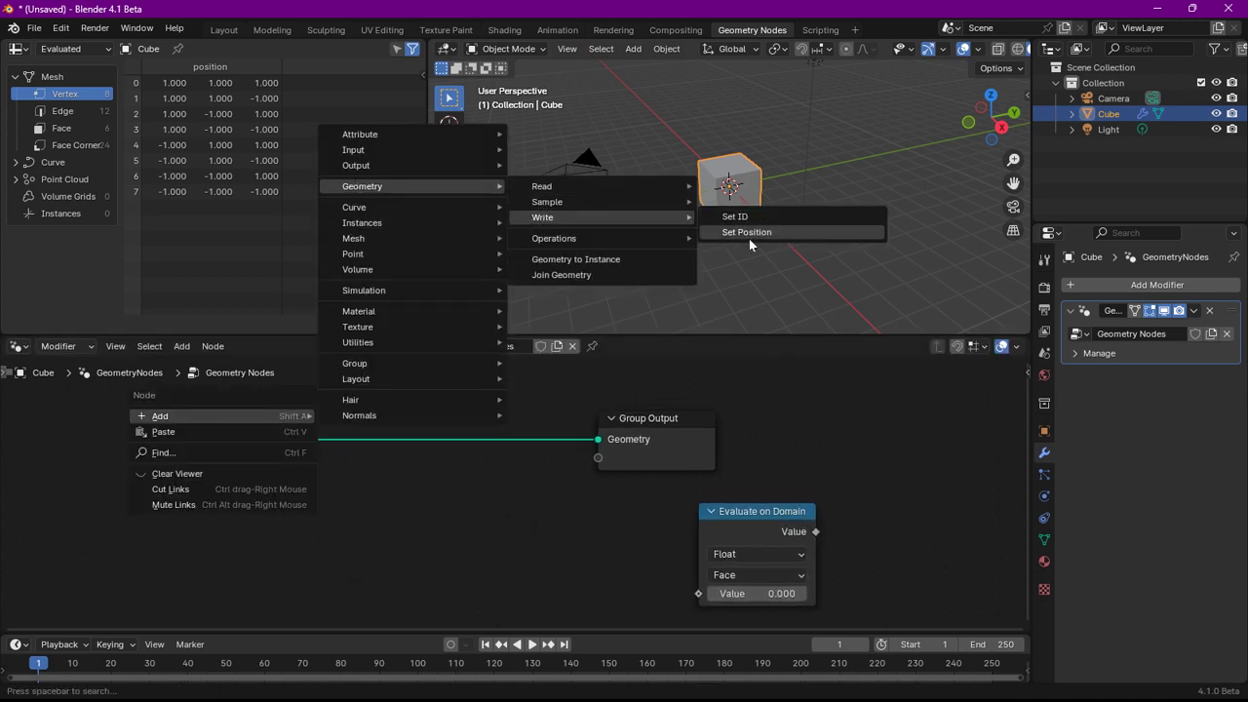
{"action": "left_click", "coordinate": [756, 234]}
{"action": "left_click", "coordinate": [395, 438]}
{"action": "scroll", "coordinate": [444, 434], "scroll_direction": "up", "scroll_amount": 1}
{"action": "scroll", "coordinate": [410, 478], "scroll_direction": "up", "scroll_amount": 1}
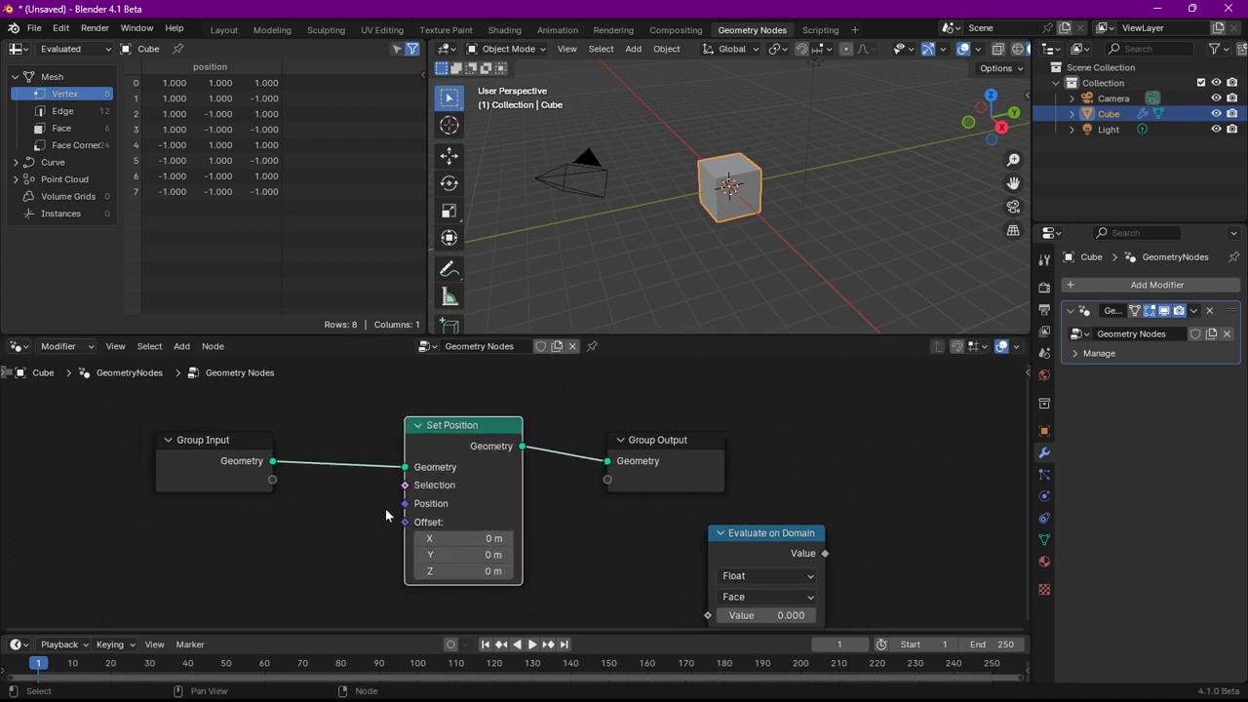
{"action": "scroll", "coordinate": [380, 512], "scroll_direction": "up", "scroll_amount": 1}
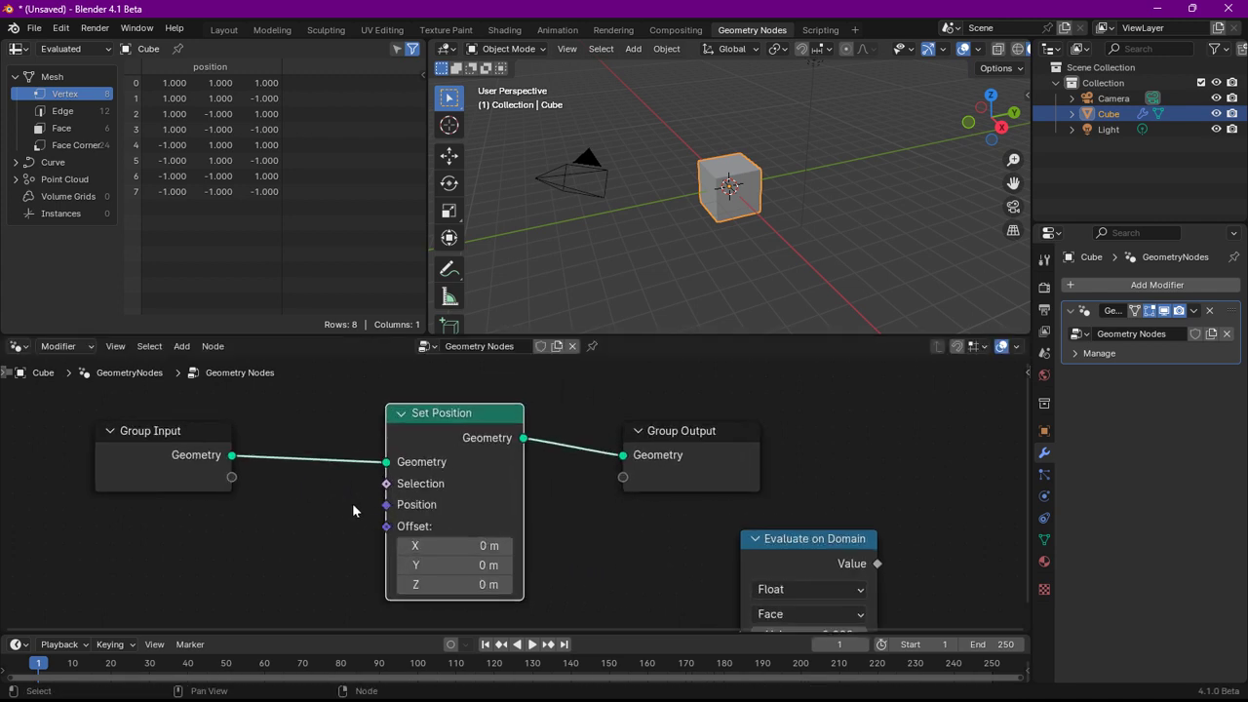
Step: Drive Set Position's Selection with an Index node compared Equal to 0
{"action": "mouse_move", "coordinate": [394, 486]}
{"action": "left_mouse_down"}
{"action": "mouse_move", "coordinate": [238, 531]}
{"action": "mouse_move", "coordinate": [235, 521]}
{"action": "left_mouse_up"}
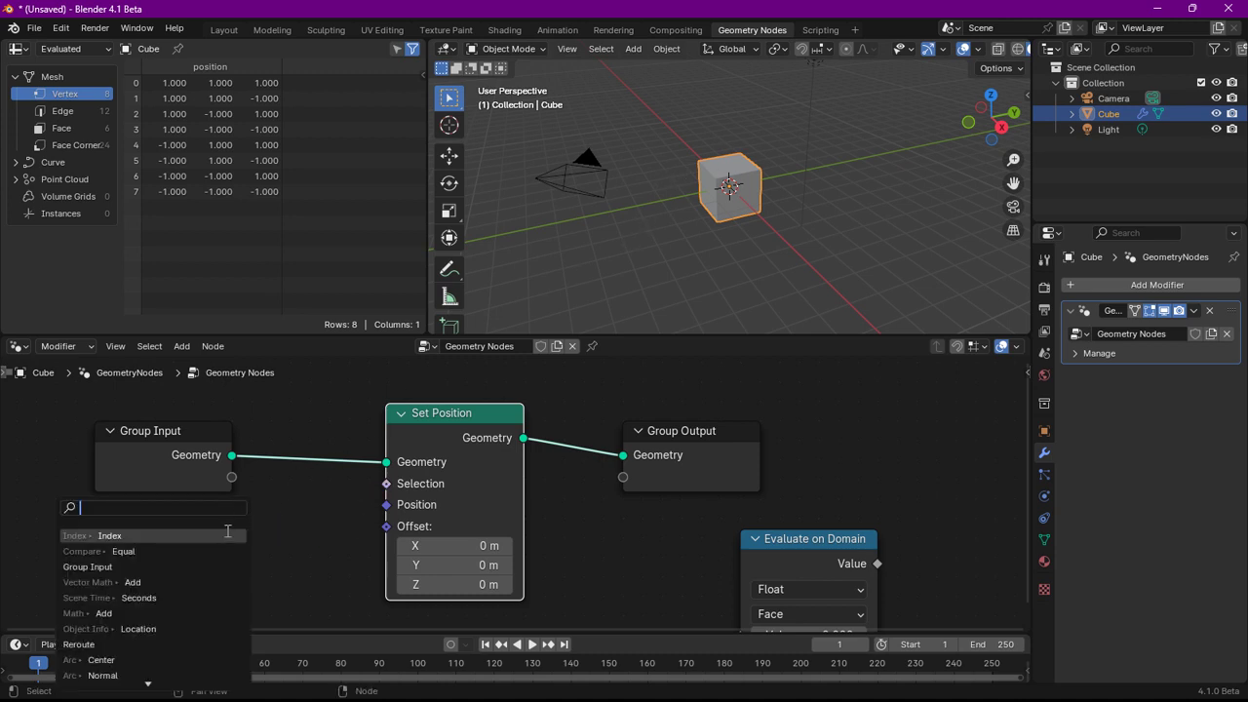
{"action": "type", "text": "in"}
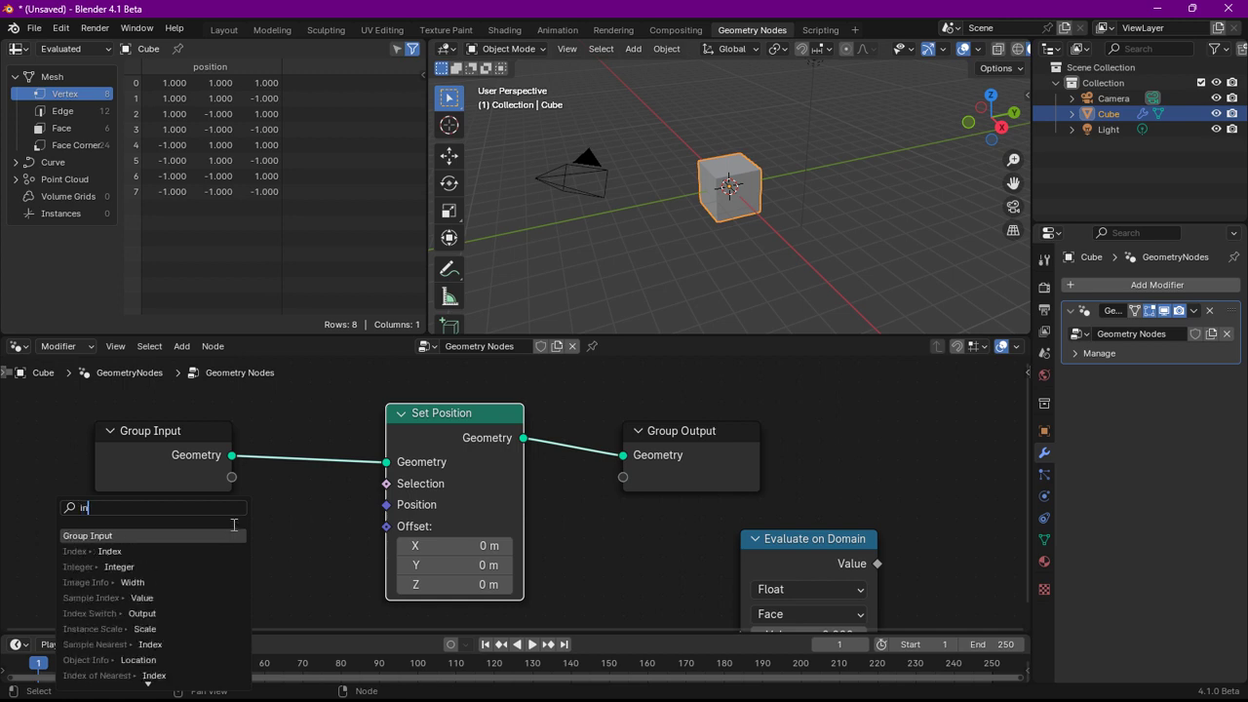
{"action": "type", "text": "d"}
{"action": "key", "text": "Return"}
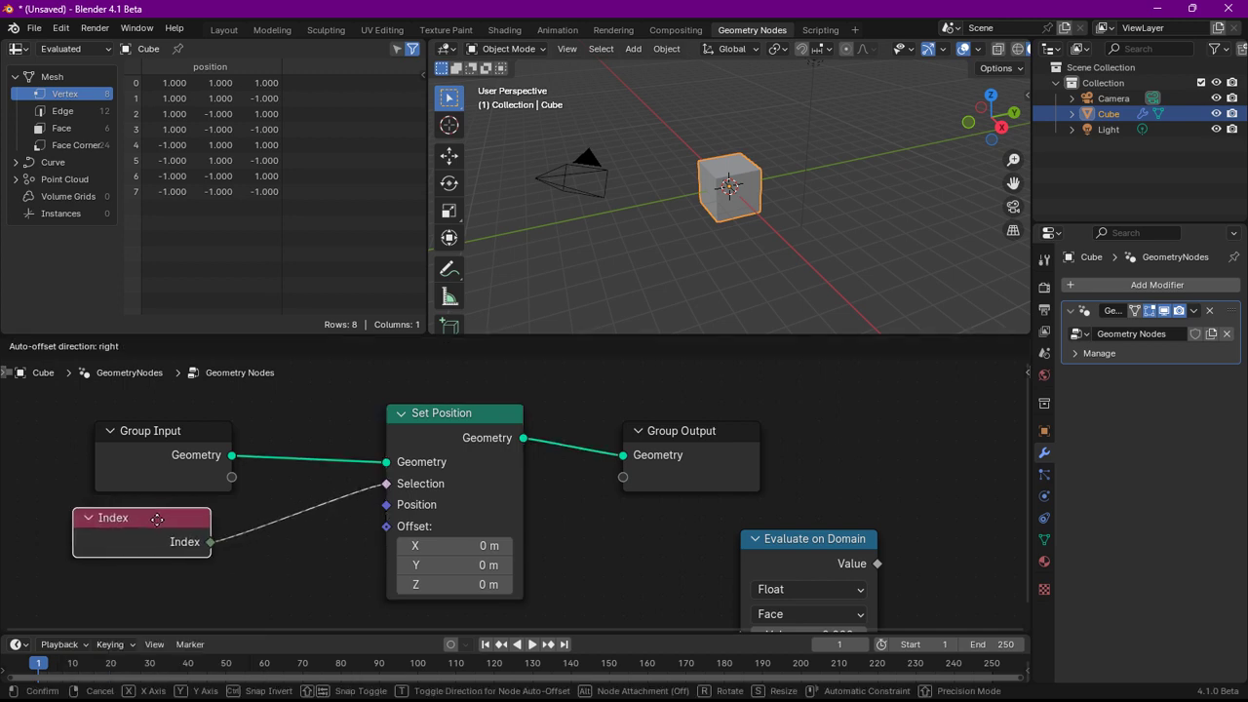
{"action": "left_click_drag", "start_coordinate": [201, 542], "coordinate": [251, 532]}
{"action": "type", "text": "comp"}
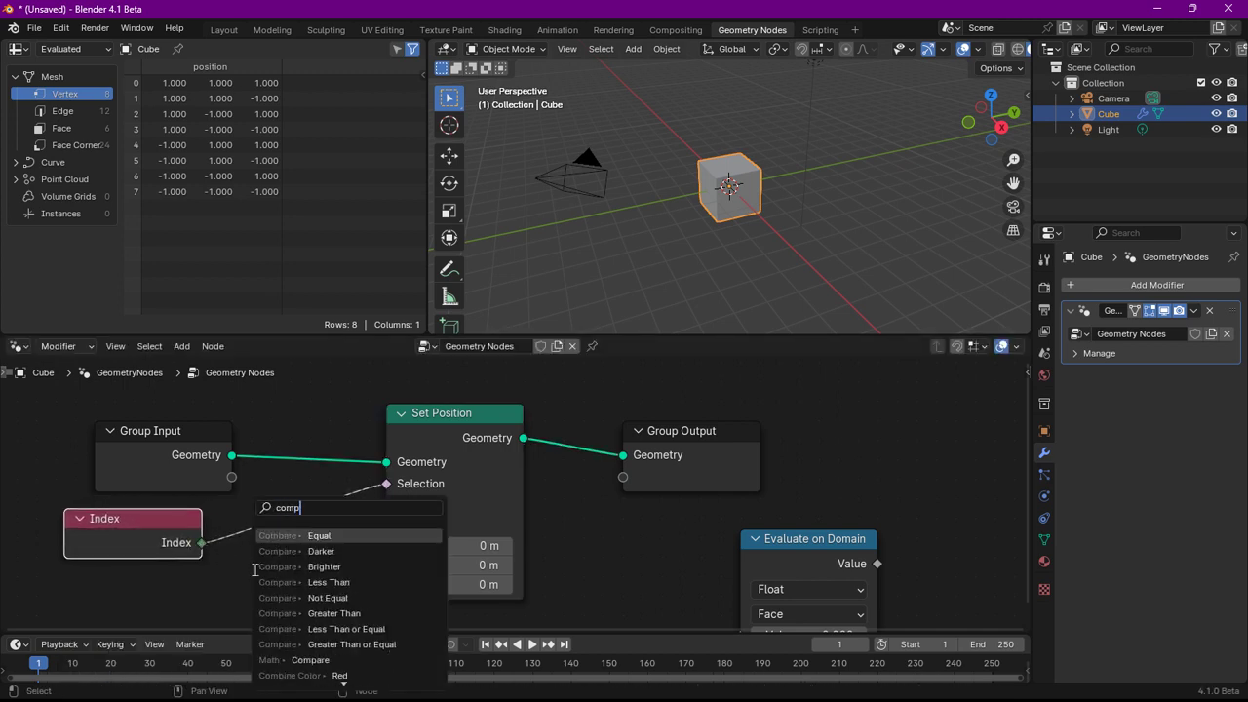
{"action": "key", "text": "Return"}
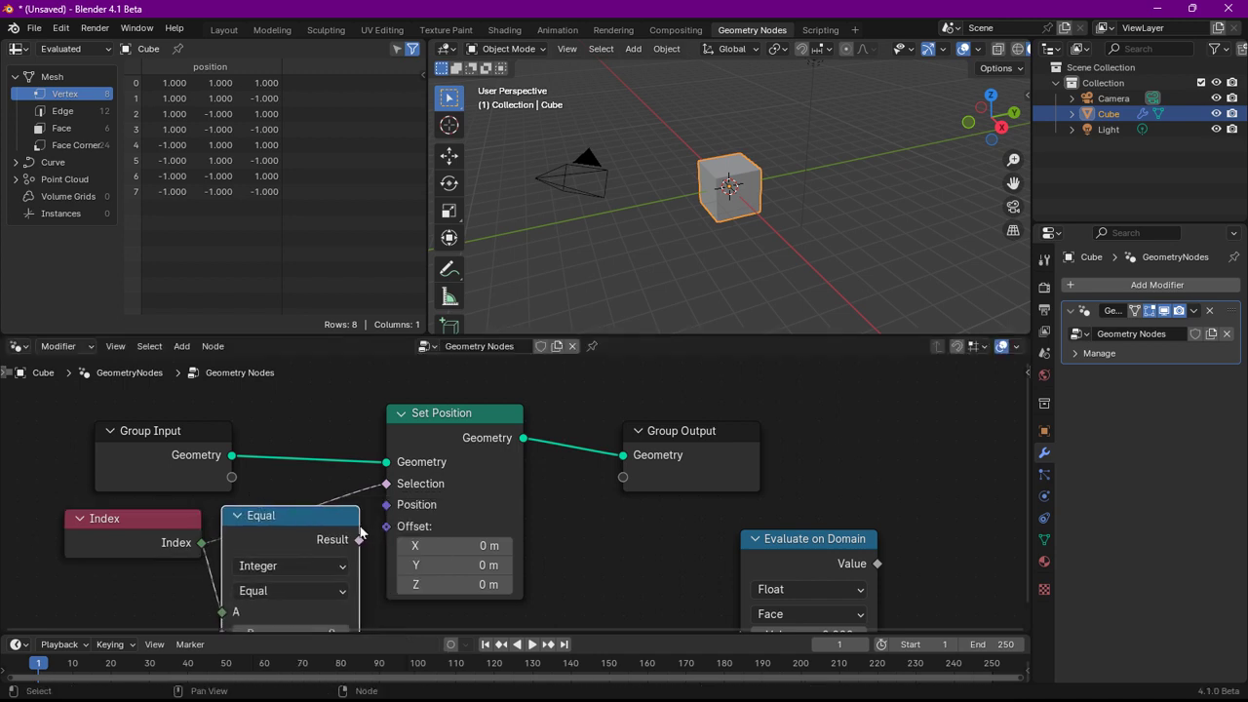
{"action": "mouse_move", "coordinate": [359, 539]}
{"action": "left_mouse_down"}
{"action": "mouse_move", "coordinate": [387, 484]}
{"action": "mouse_move", "coordinate": [517, 456]}
{"action": "mouse_move", "coordinate": [465, 456]}
{"action": "mouse_move", "coordinate": [483, 459]}
{"action": "left_mouse_up"}
{"action": "scroll", "coordinate": [416, 474], "scroll_direction": "down", "scroll_amount": 2, "text": "shift"}
{"action": "scroll", "coordinate": [416, 474], "scroll_direction": "up", "scroll_amount": 1}
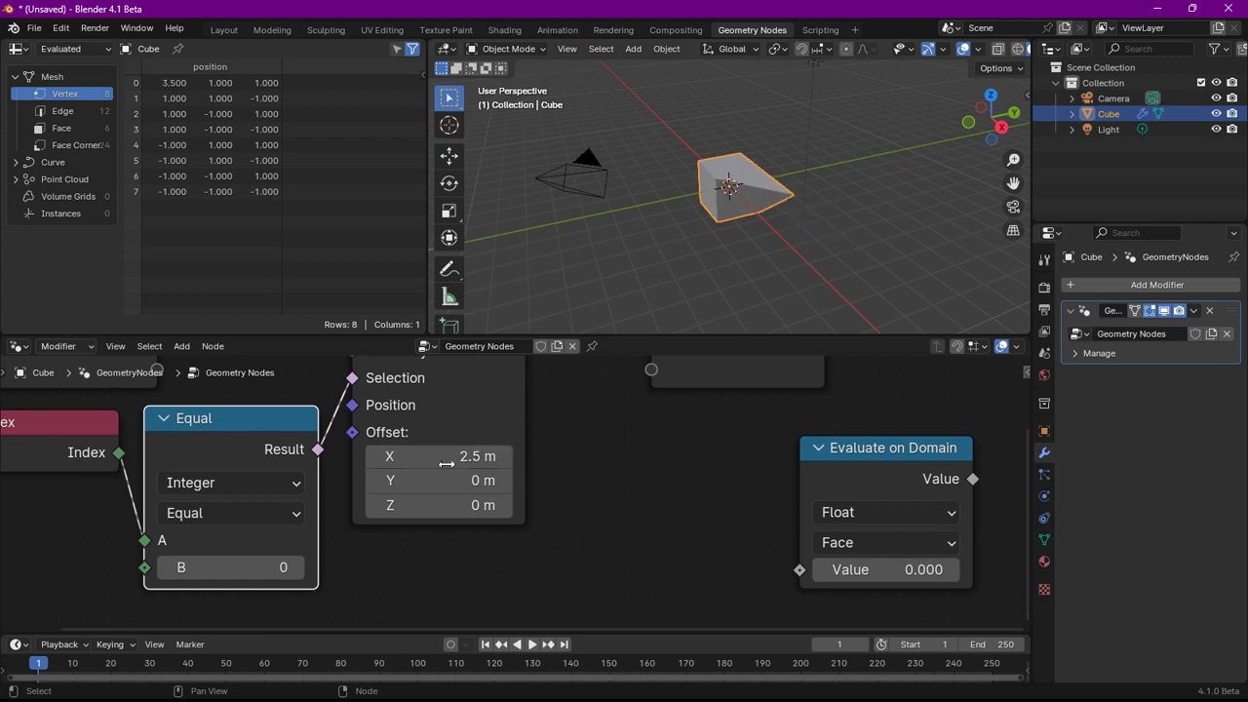
{"action": "scroll", "coordinate": [339, 537], "scroll_direction": "down", "scroll_amount": 2}
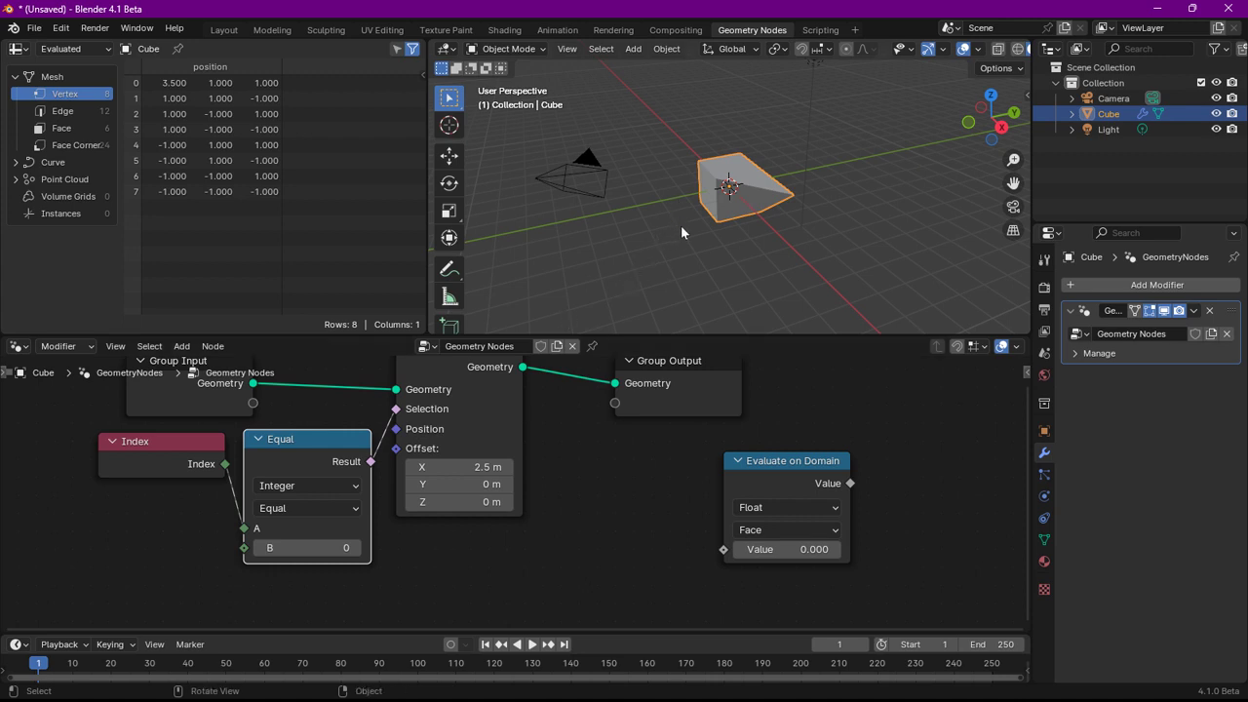
{"action": "scroll", "coordinate": [703, 210], "scroll_direction": "up", "scroll_amount": 3}
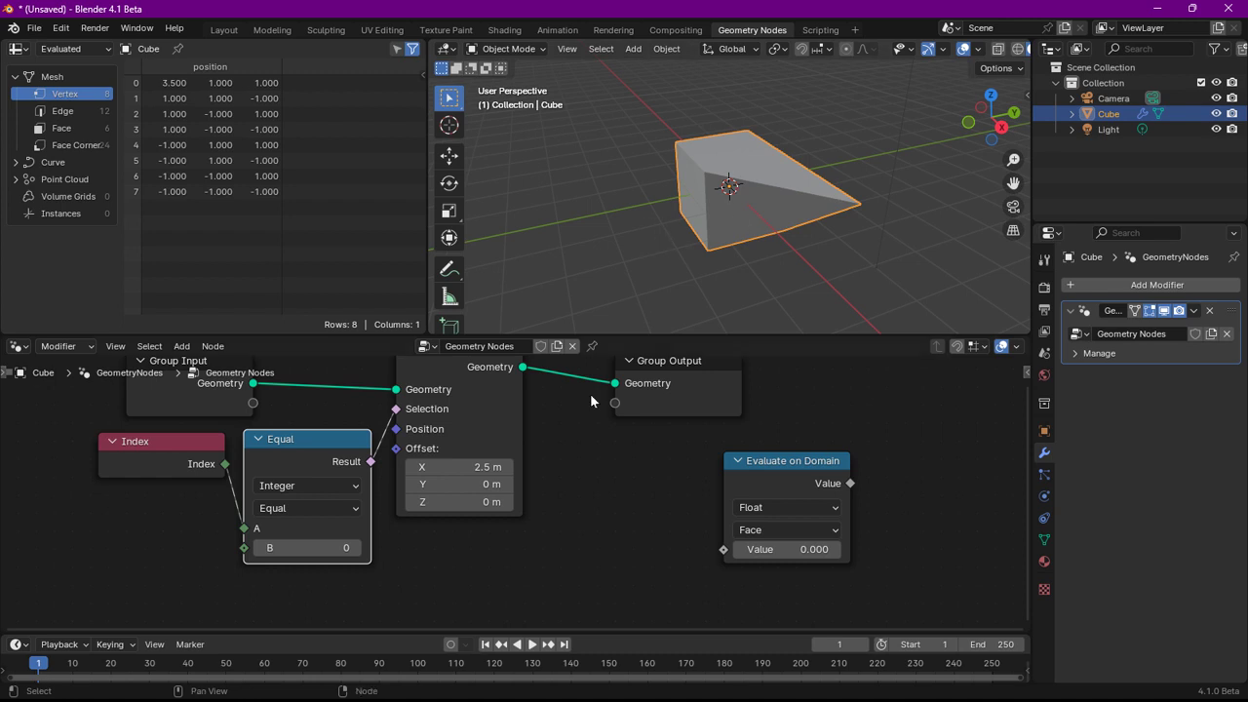
{"action": "middle_click_drag", "start_coordinate": [219, 503], "coordinate": [370, 504]}
Step: Move Index and Equal left and drop the Face-domain Evaluate on Domain into the Selection link
{"action": "left_click_drag", "start_coordinate": [148, 443], "coordinate": [474, 513]}
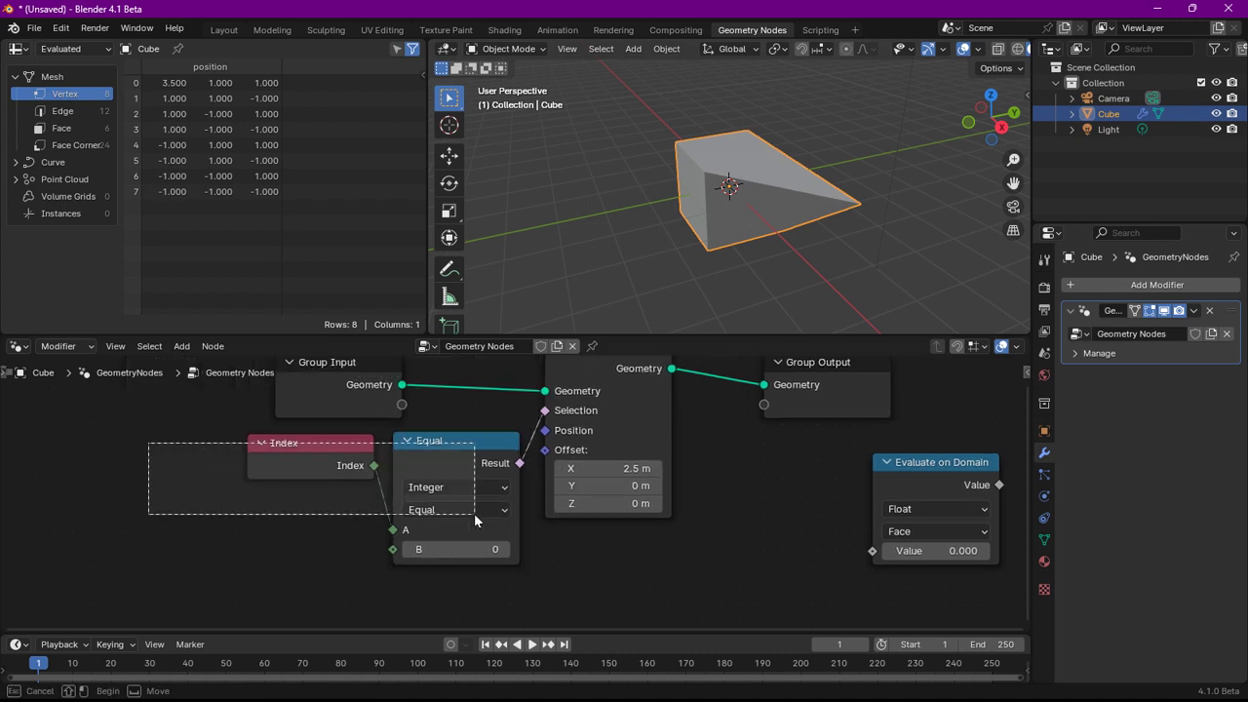
{"action": "key", "text": "g"}
{"action": "left_click", "coordinate": [199, 478]}
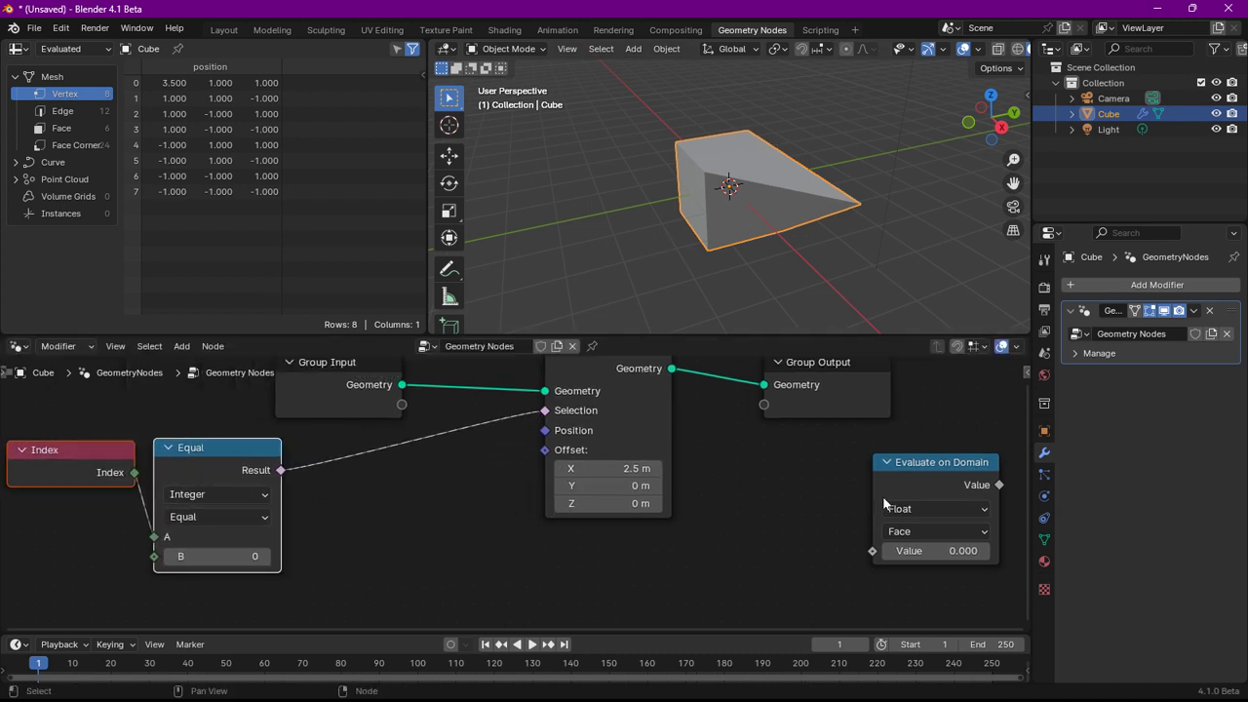
{"action": "mouse_move", "coordinate": [954, 471]}
{"action": "left_mouse_down"}
{"action": "mouse_move", "coordinate": [433, 488]}
{"action": "mouse_move", "coordinate": [357, 554]}
{"action": "left_mouse_up"}
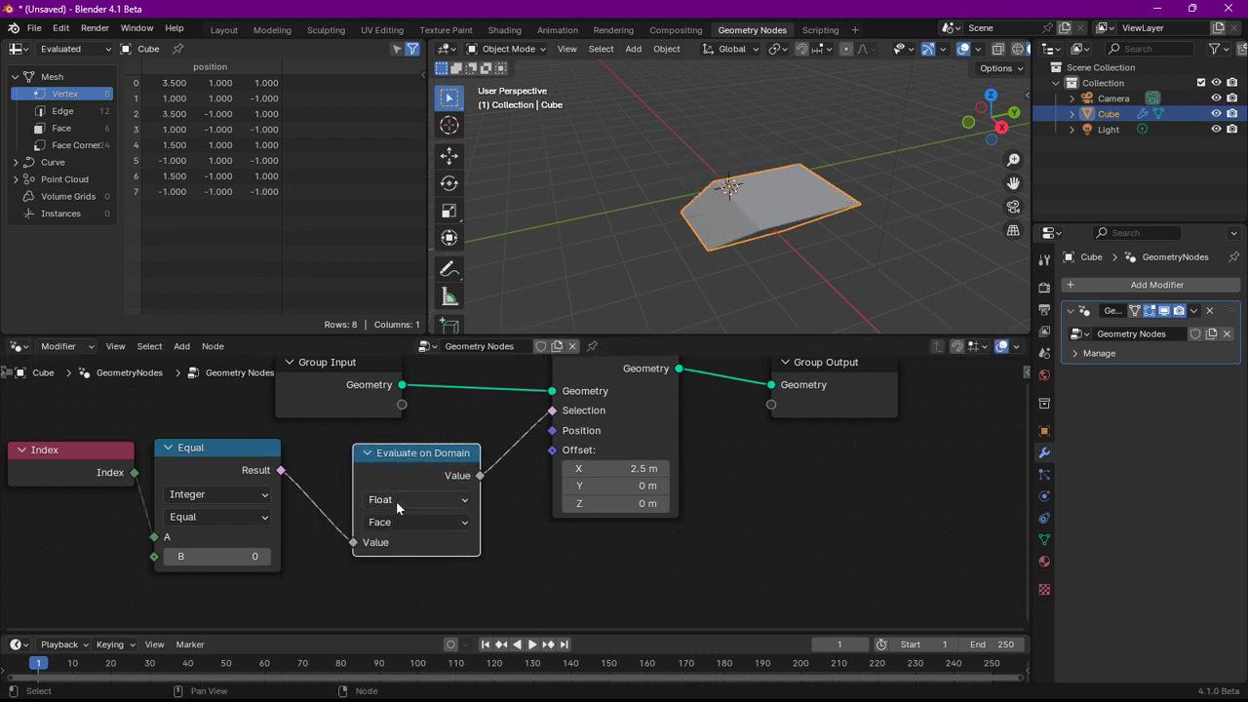
{"action": "left_click", "coordinate": [375, 523]}
{"action": "left_click_drag", "start_coordinate": [59, 403], "coordinate": [192, 576]}
{"action": "mouse_move", "coordinate": [416, 475]}
{"action": "left_mouse_down"}
{"action": "mouse_move", "coordinate": [371, 466]}
{"action": "mouse_move", "coordinate": [384, 459]}
{"action": "left_mouse_up"}
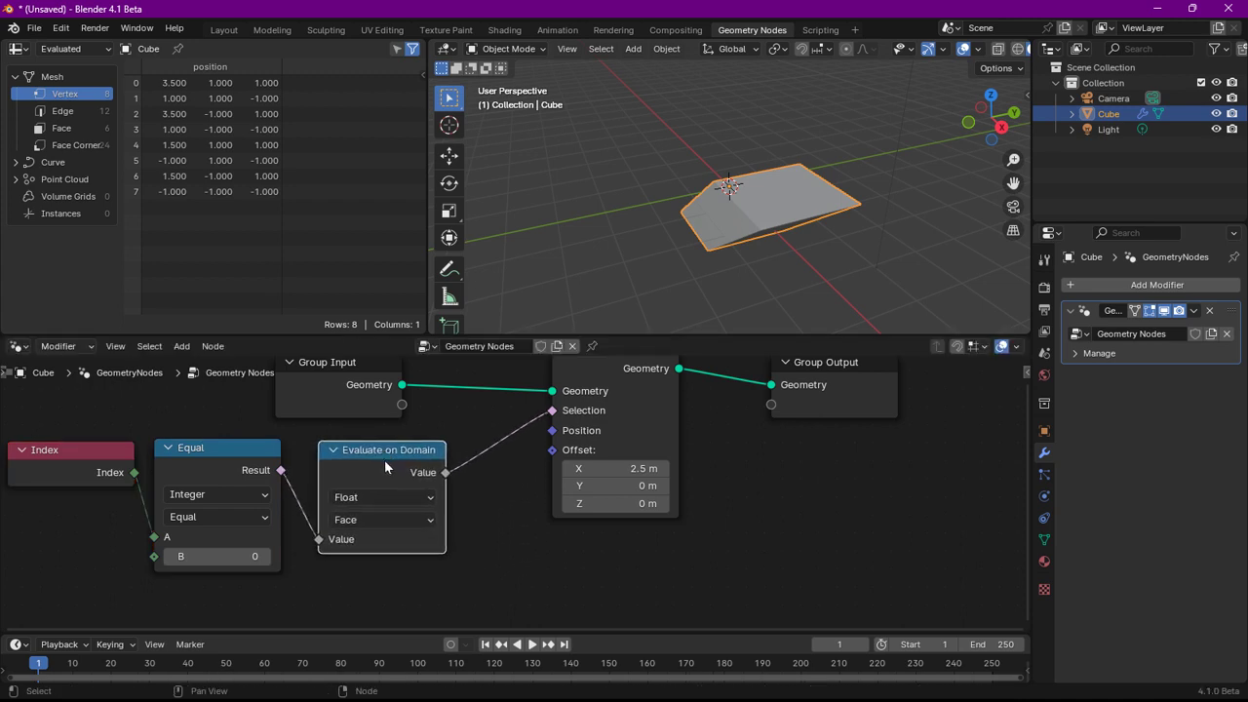
Step: Set Evaluate on Domain's data type to Boolean, keeping the Face domain
{"action": "scroll", "coordinate": [310, 517], "scroll_direction": "up", "scroll_amount": 1}
{"action": "scroll", "coordinate": [331, 507], "scroll_direction": "up", "scroll_amount": 1}
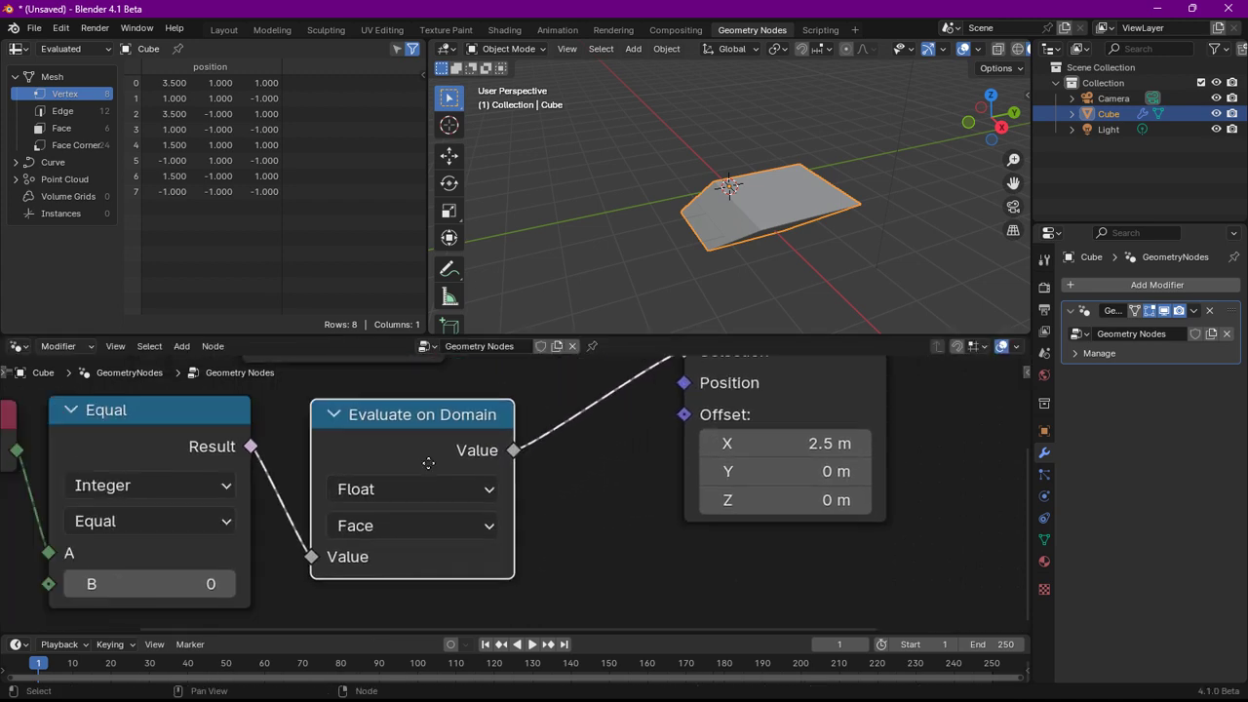
{"action": "scroll", "coordinate": [429, 463], "scroll_direction": "up", "scroll_amount": 2}
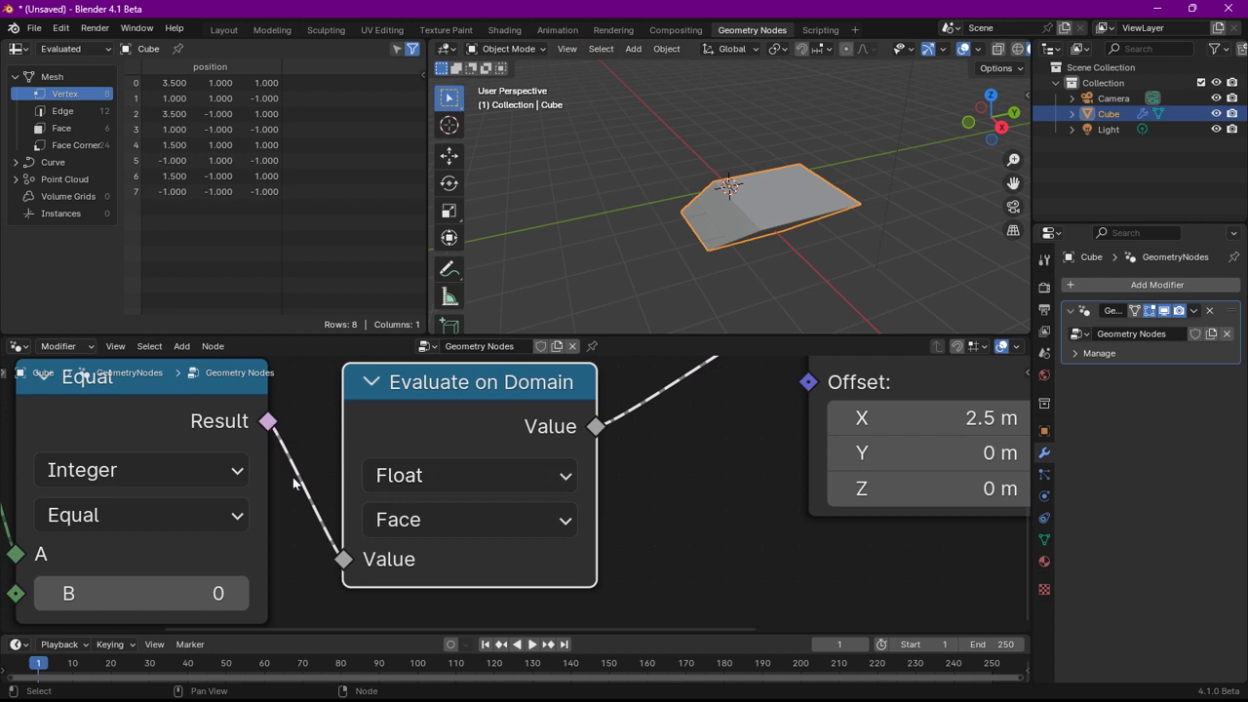
{"action": "left_click", "coordinate": [429, 466]}
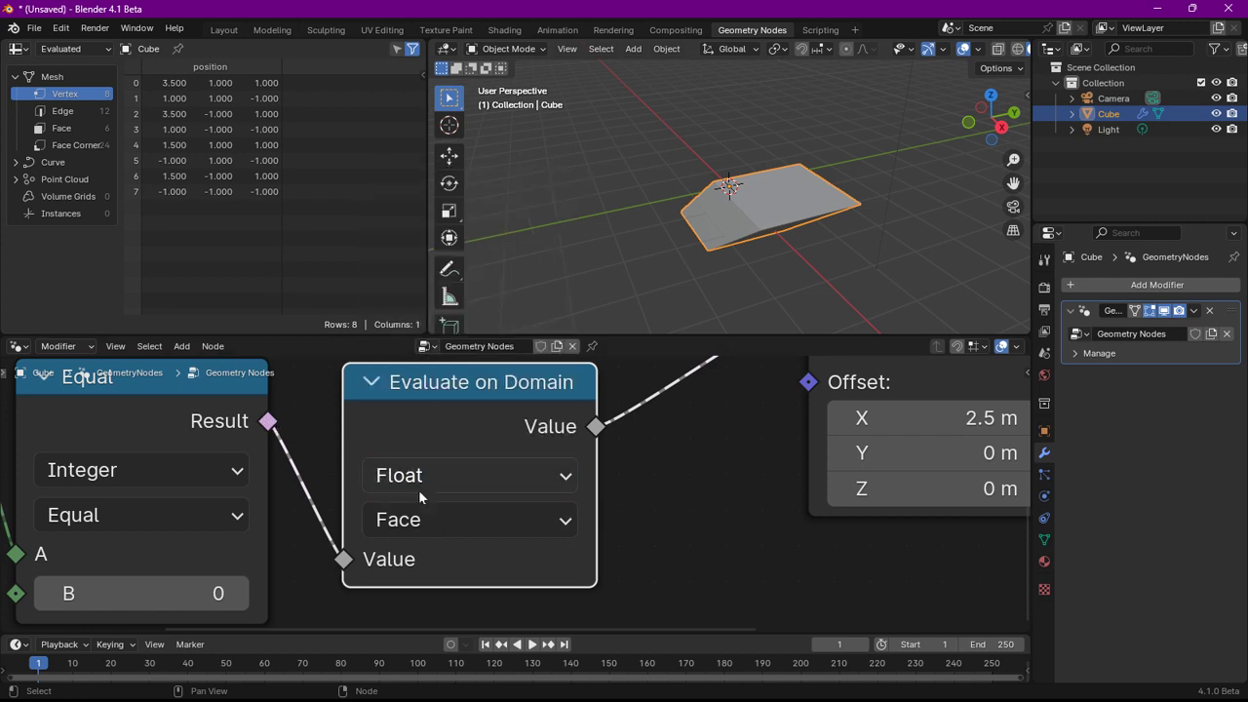
{"action": "left_click", "coordinate": [419, 494]}
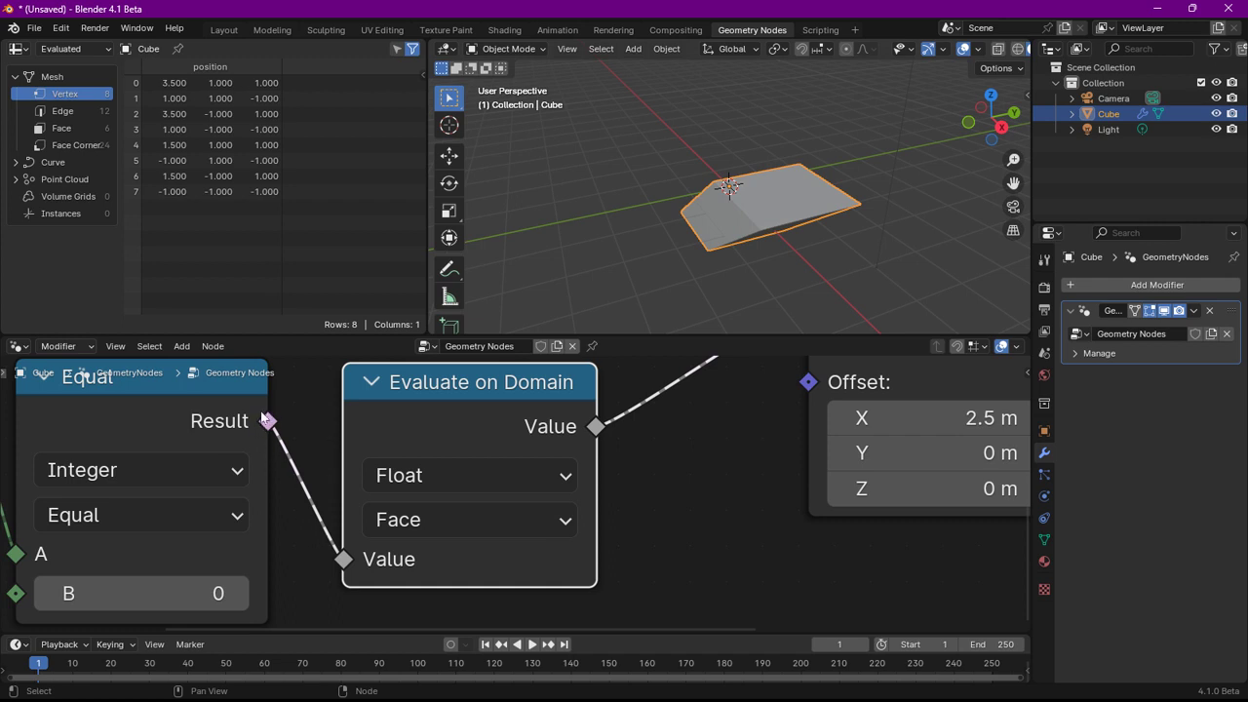
{"action": "left_click", "coordinate": [390, 475]}
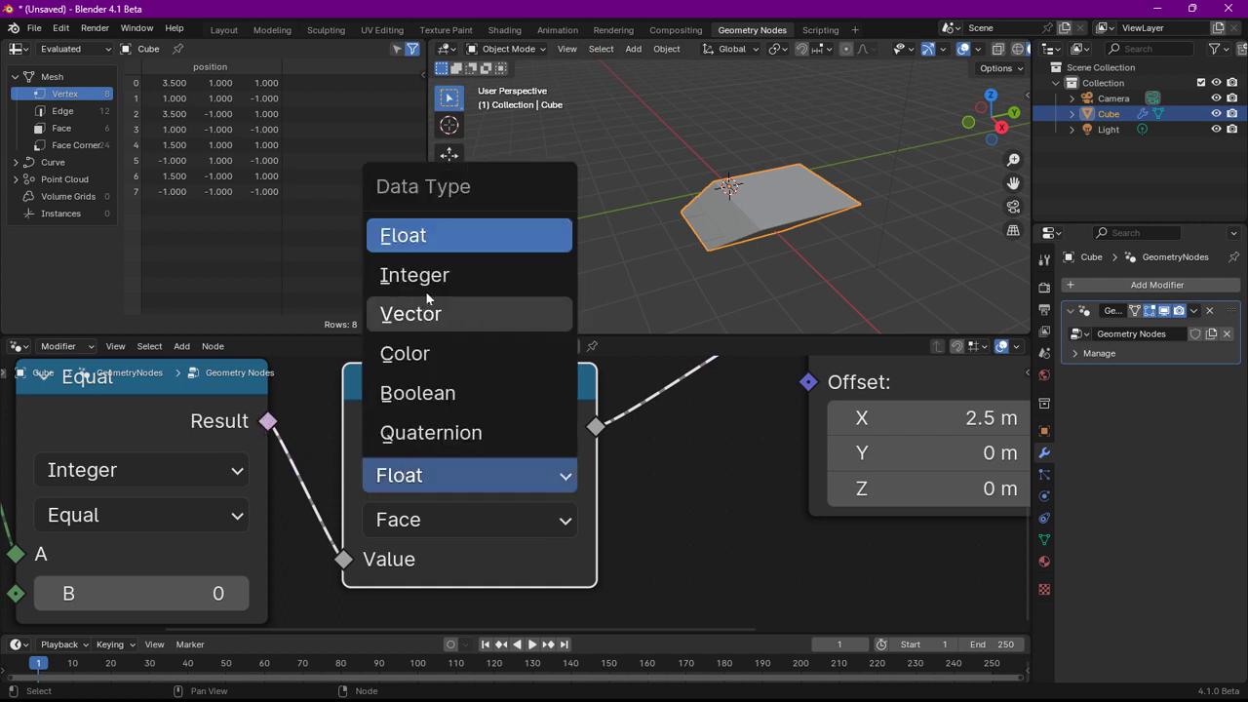
{"action": "left_click", "coordinate": [418, 396]}
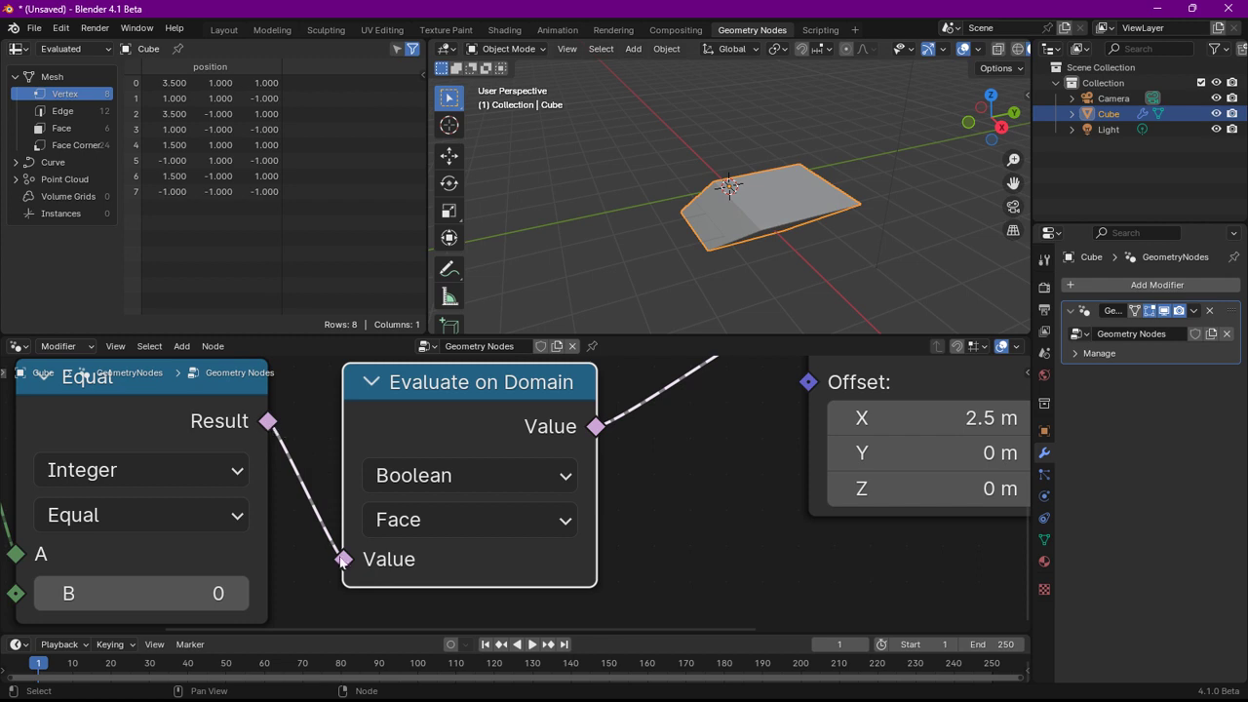
{"action": "scroll", "coordinate": [530, 509], "scroll_direction": "down", "scroll_amount": 2}
{"action": "scroll", "coordinate": [586, 507], "scroll_direction": "down", "scroll_amount": 2}
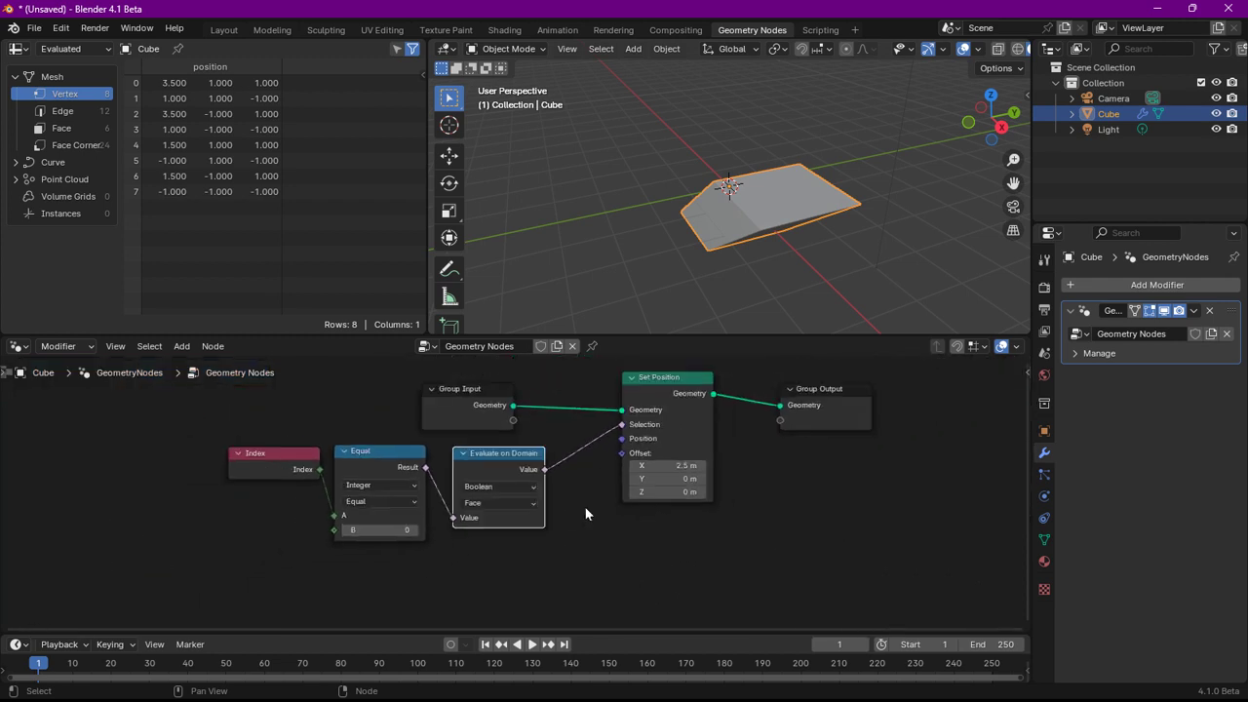
{"action": "scroll", "coordinate": [585, 507], "scroll_direction": "down", "scroll_amount": 1}
Step: Set the Set Position X offset to 1.9 m and move Index and Equal down-left
{"action": "left_click_drag", "start_coordinate": [371, 409], "coordinate": [397, 416]}
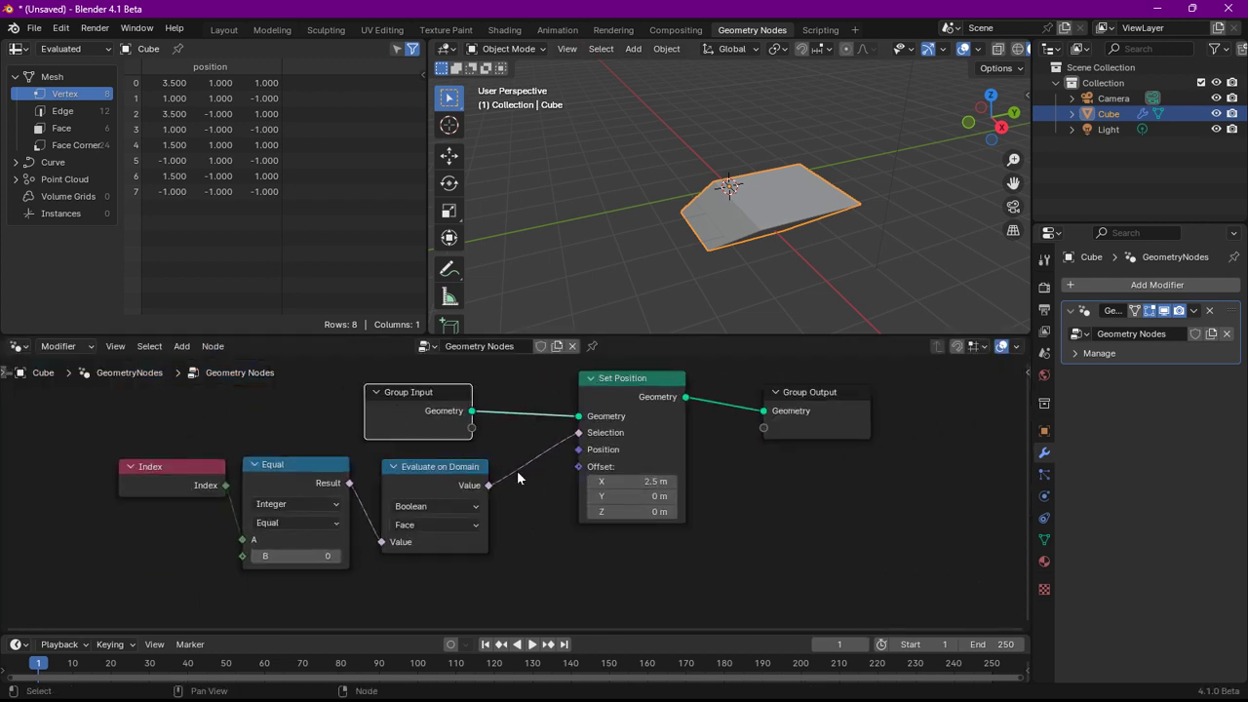
{"action": "scroll", "coordinate": [441, 499], "scroll_direction": "up", "scroll_amount": 2}
{"action": "left_click_drag", "start_coordinate": [664, 478], "coordinate": [624, 478]}
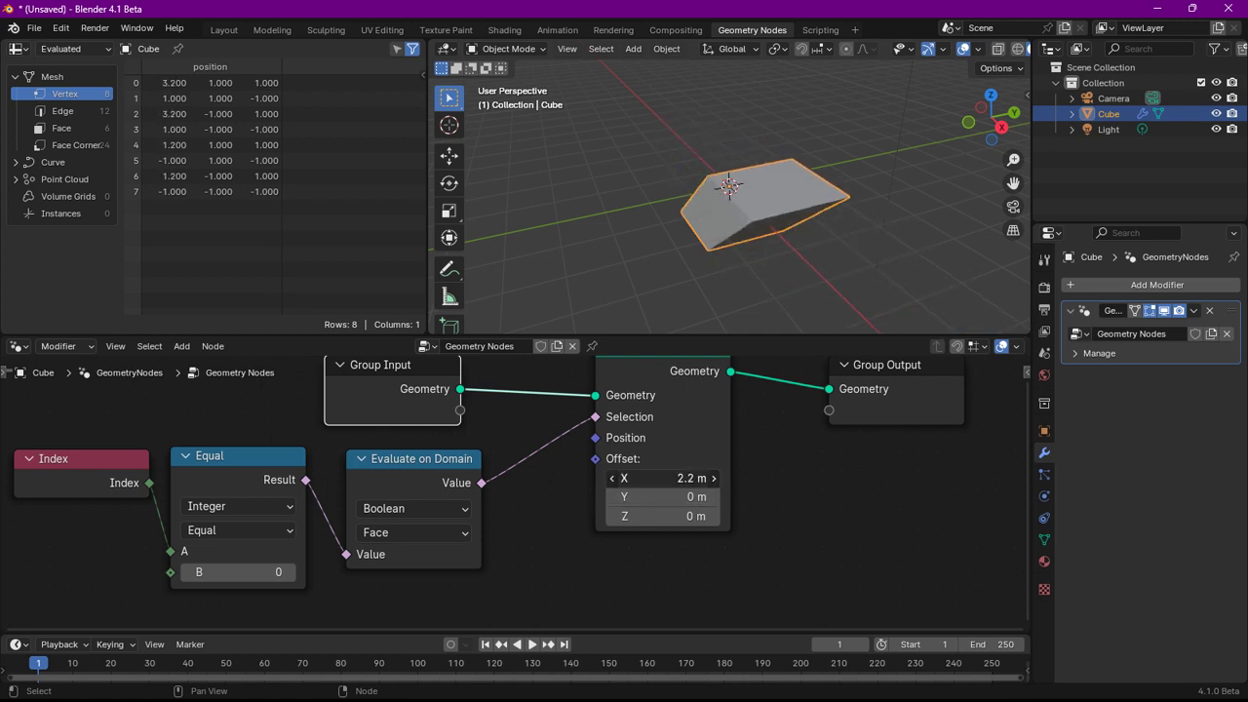
{"action": "mouse_move", "coordinate": [663, 478]}
{"action": "left_mouse_down"}
{"action": "mouse_move", "coordinate": [644, 478]}
{"action": "mouse_move", "coordinate": [665, 478]}
{"action": "left_mouse_up"}
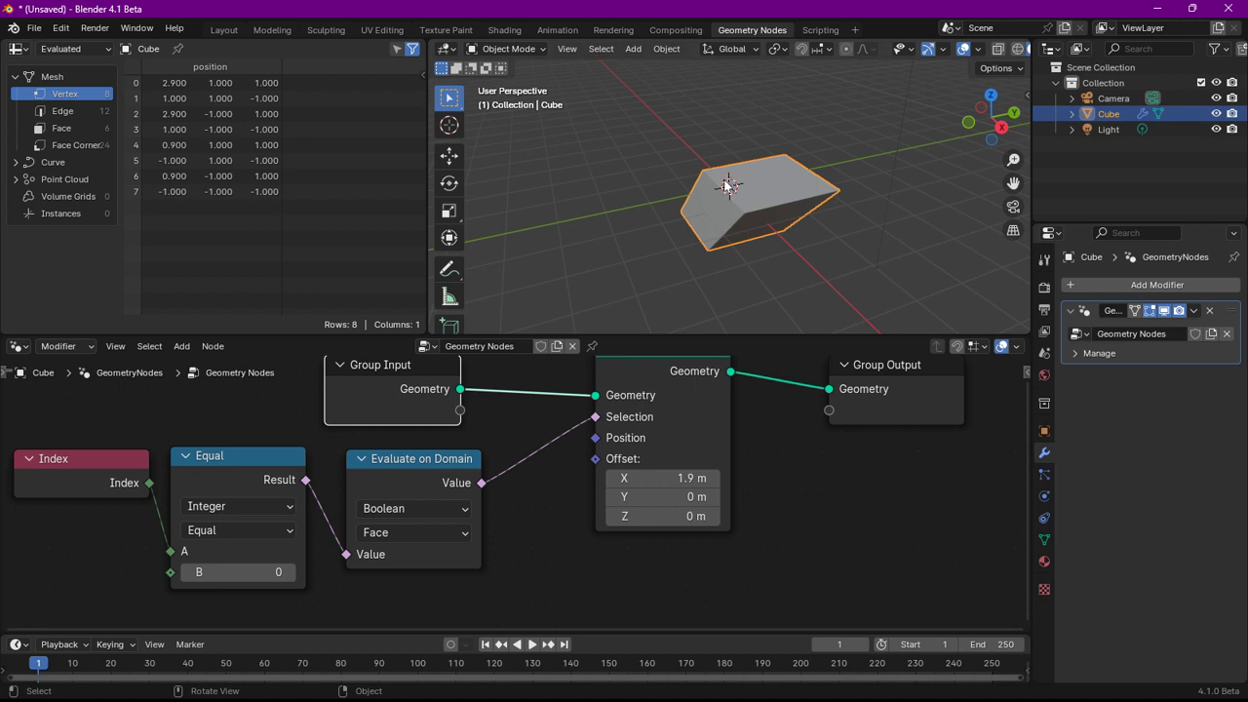
{"action": "mouse_move", "coordinate": [140, 421]}
{"action": "left_mouse_down"}
{"action": "mouse_move", "coordinate": [238, 475]}
{"action": "mouse_move", "coordinate": [191, 485]}
{"action": "mouse_move", "coordinate": [255, 472]}
{"action": "left_mouse_up"}
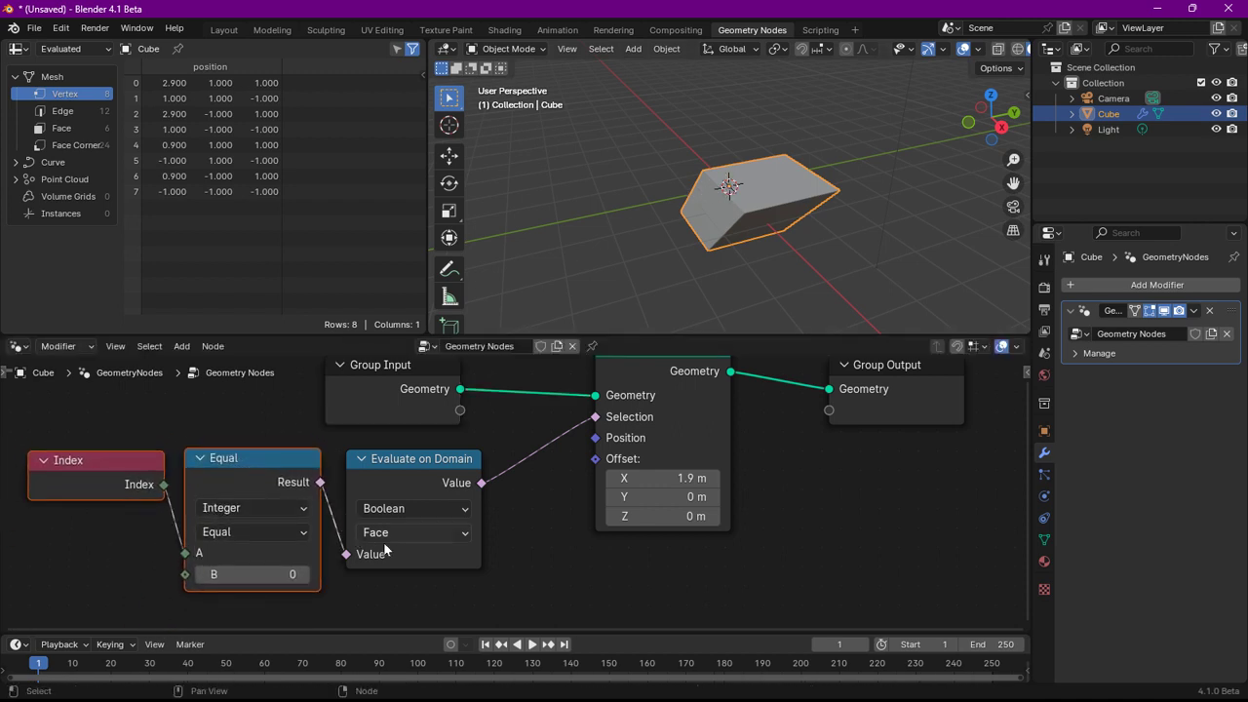
Step: Shift the input nodes left and insert an Edge-domain copy of Evaluate on Domain into Selection
{"action": "left_click_drag", "start_coordinate": [83, 417], "coordinate": [487, 595]}
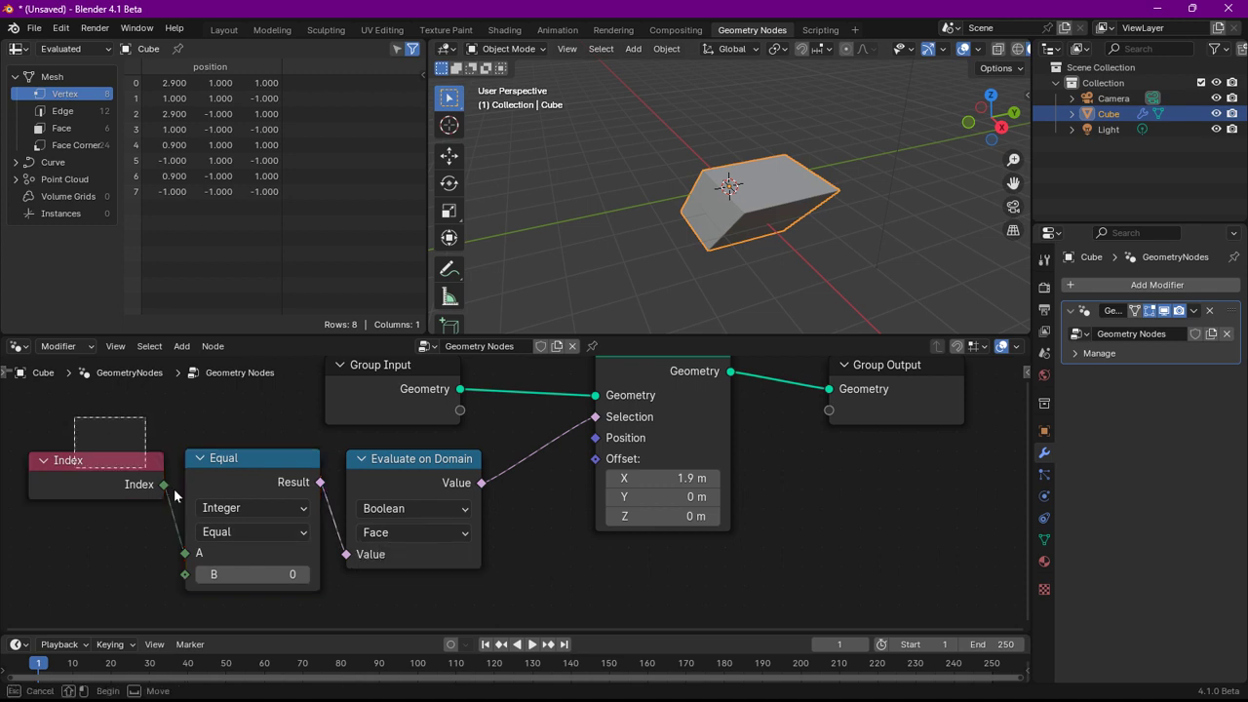
{"action": "left_click_drag", "start_coordinate": [423, 485], "coordinate": [223, 487]}
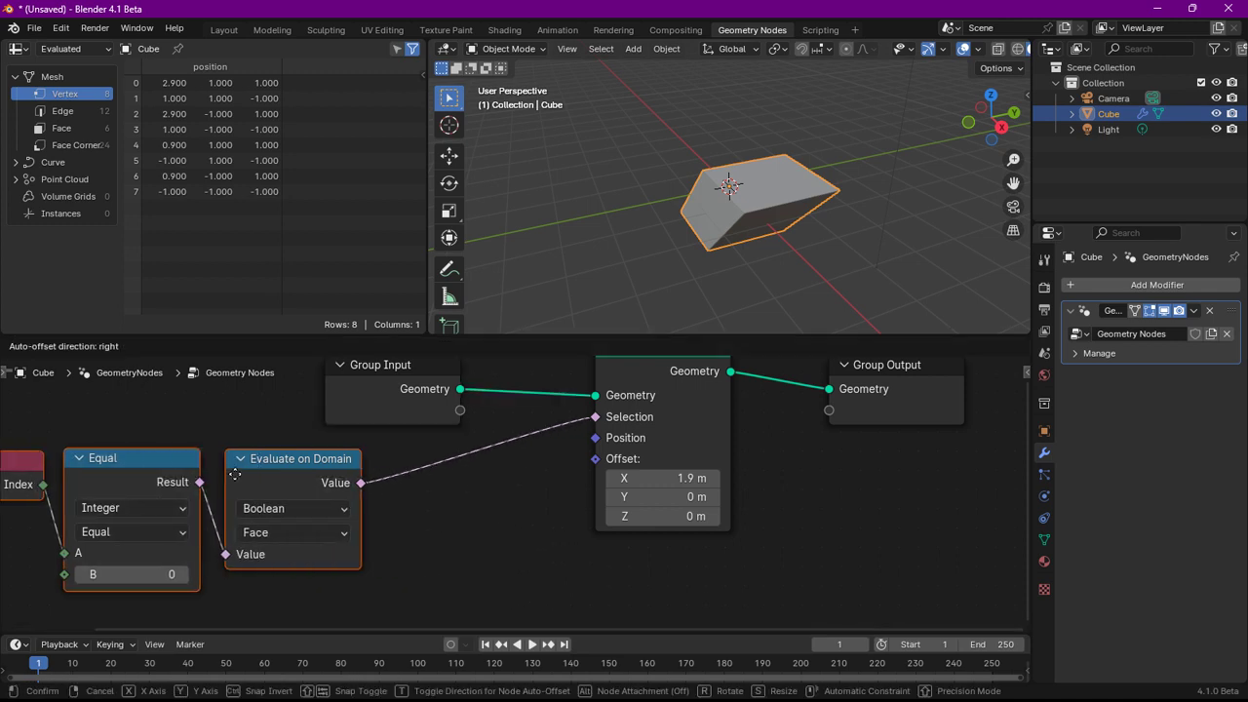
{"action": "left_click", "coordinate": [222, 483]}
{"action": "key", "text": "shift+d"}
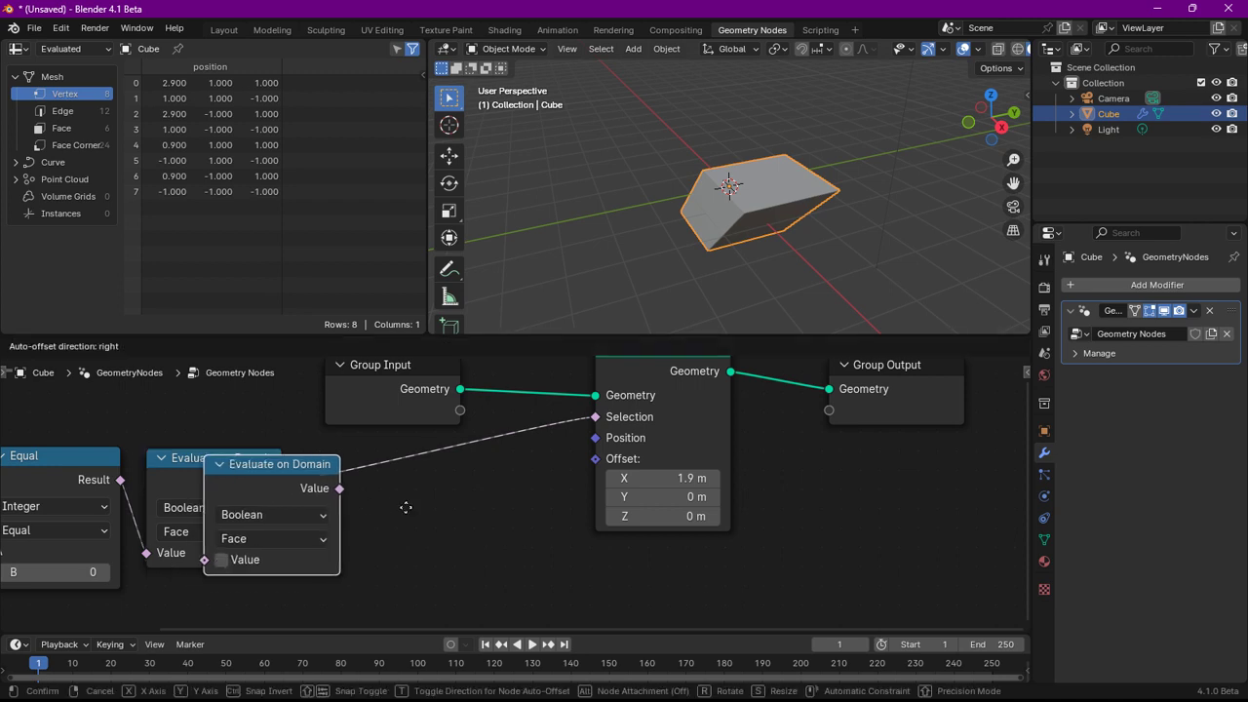
{"action": "left_click", "coordinate": [490, 538]}
{"action": "left_click", "coordinate": [377, 576]}
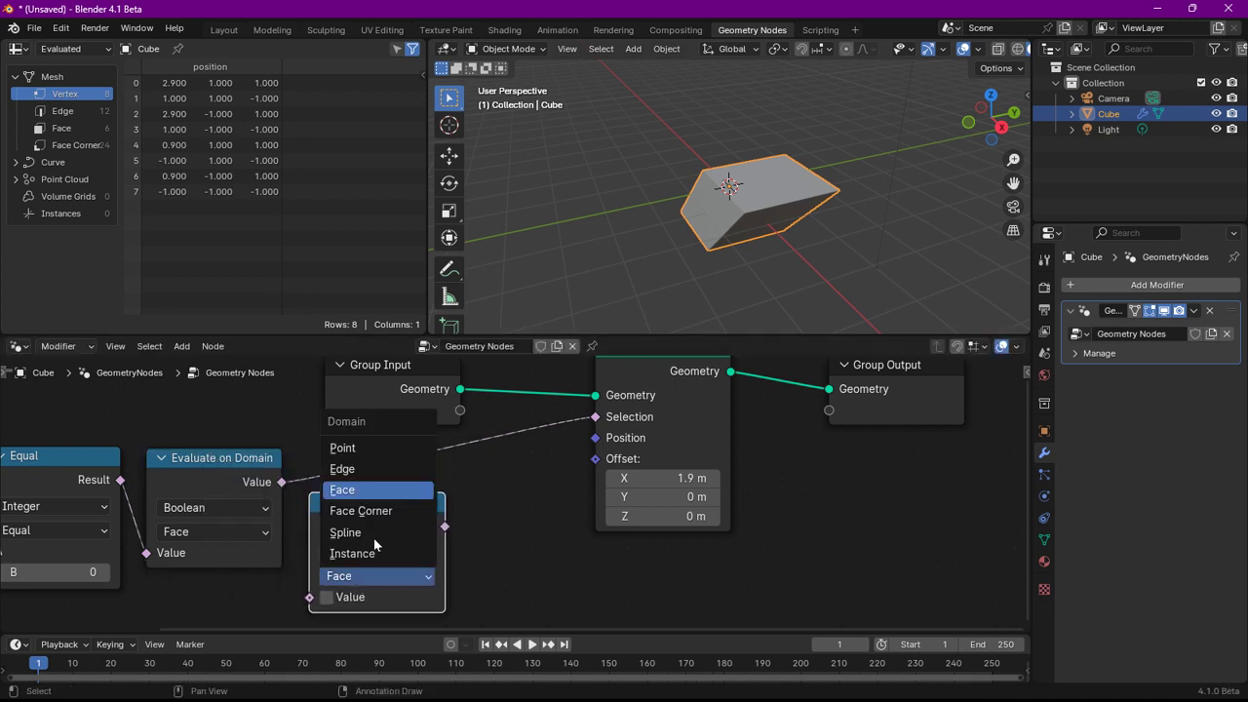
{"action": "left_click", "coordinate": [349, 469]}
{"action": "key", "text": "g"}
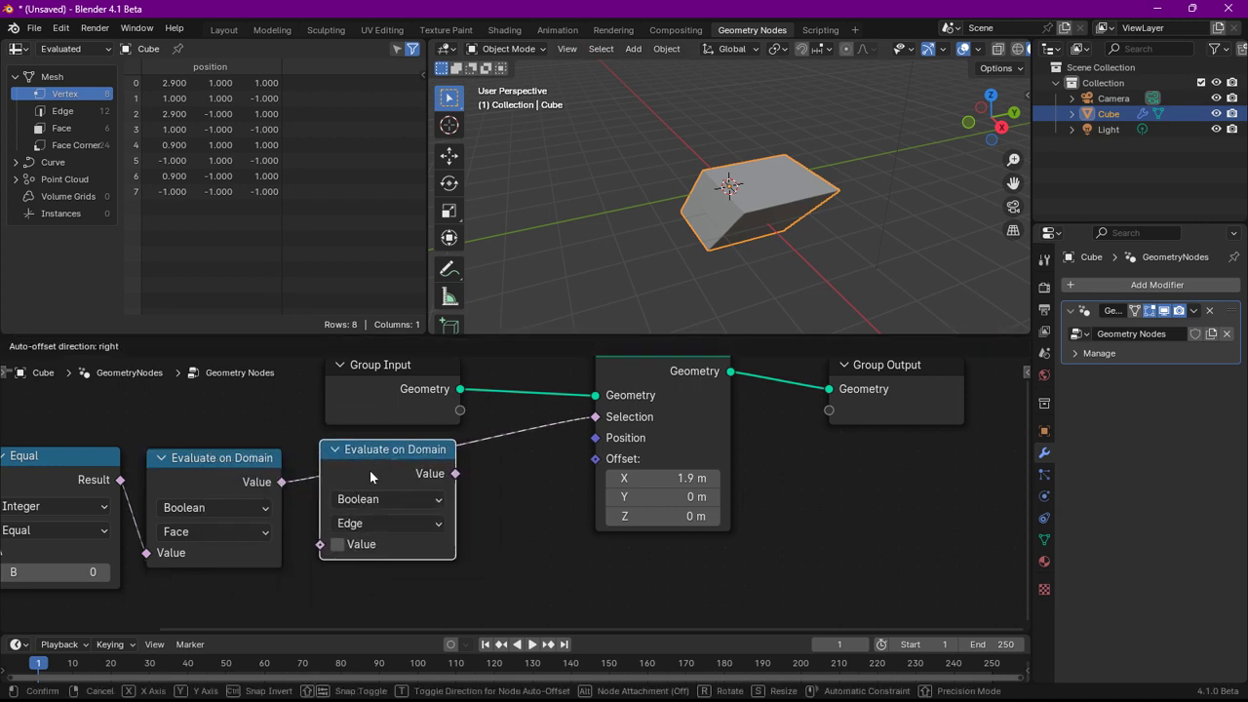
{"action": "left_click", "coordinate": [420, 469]}
Step: Set the X offset to 0.8 m and delete the Face-domain Evaluate on Domain node
{"action": "left_click_drag", "start_coordinate": [673, 478], "coordinate": [654, 478]}
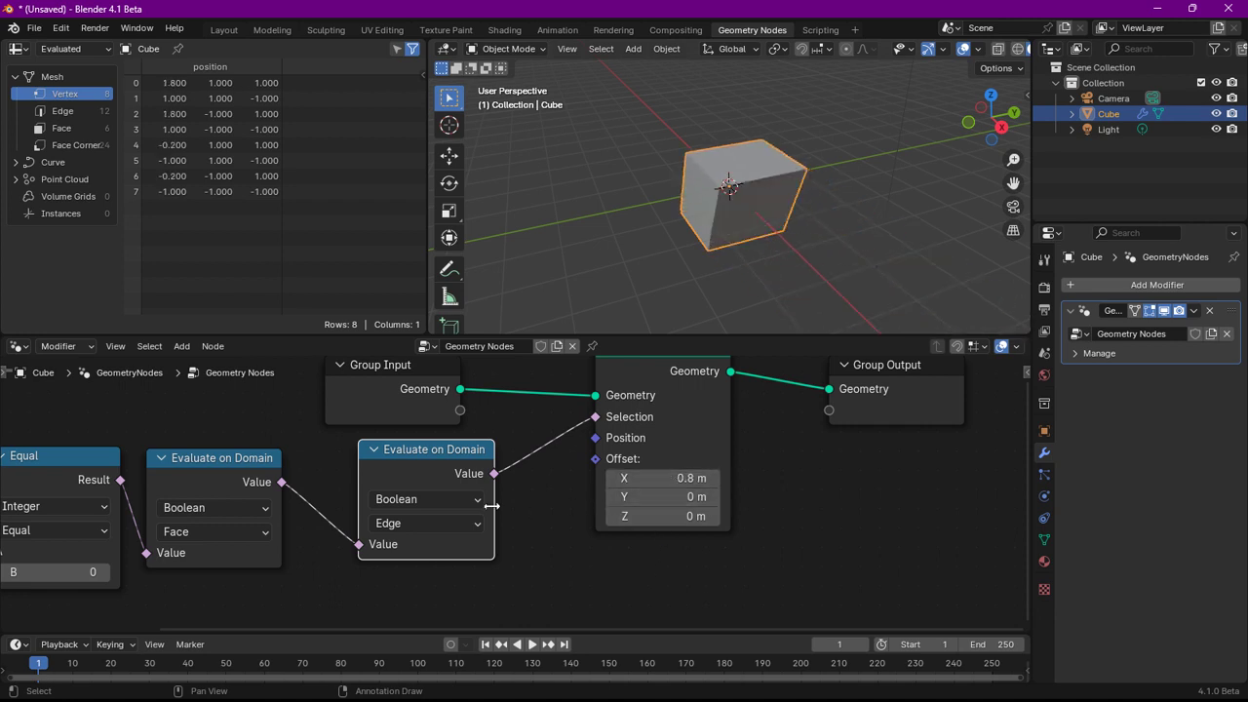
{"action": "left_click", "coordinate": [205, 488]}
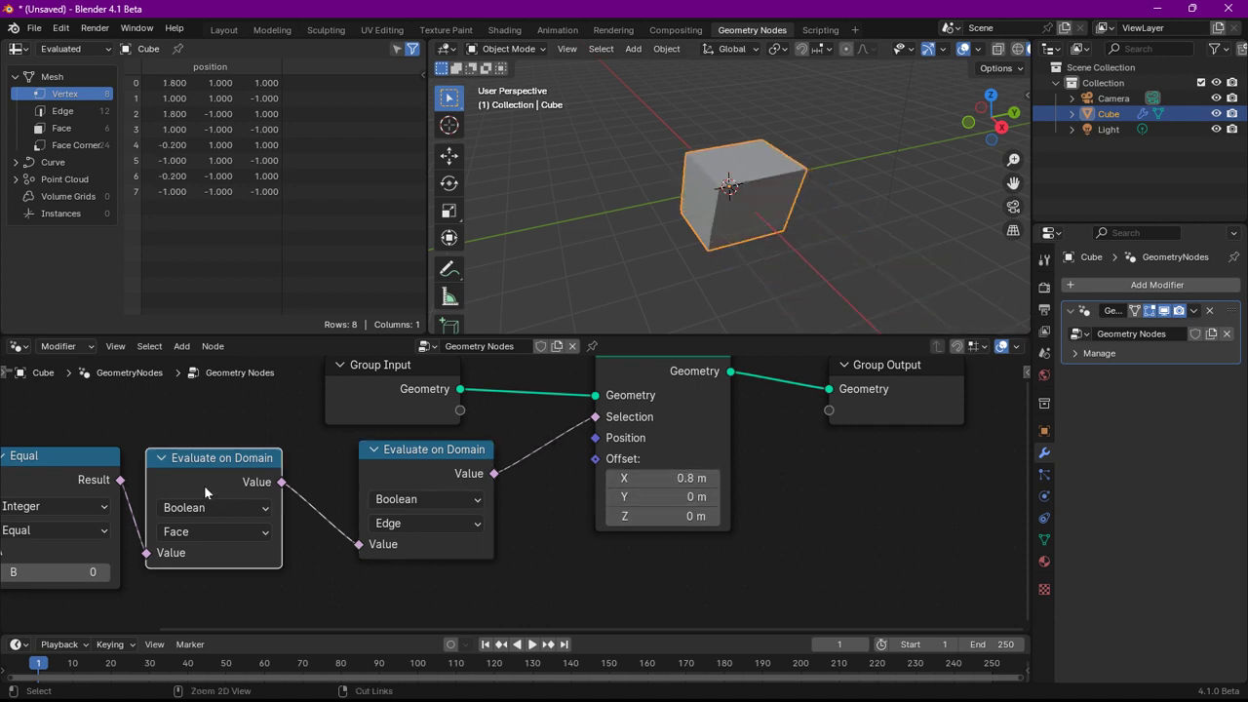
{"action": "key", "text": "ctrl+x"}
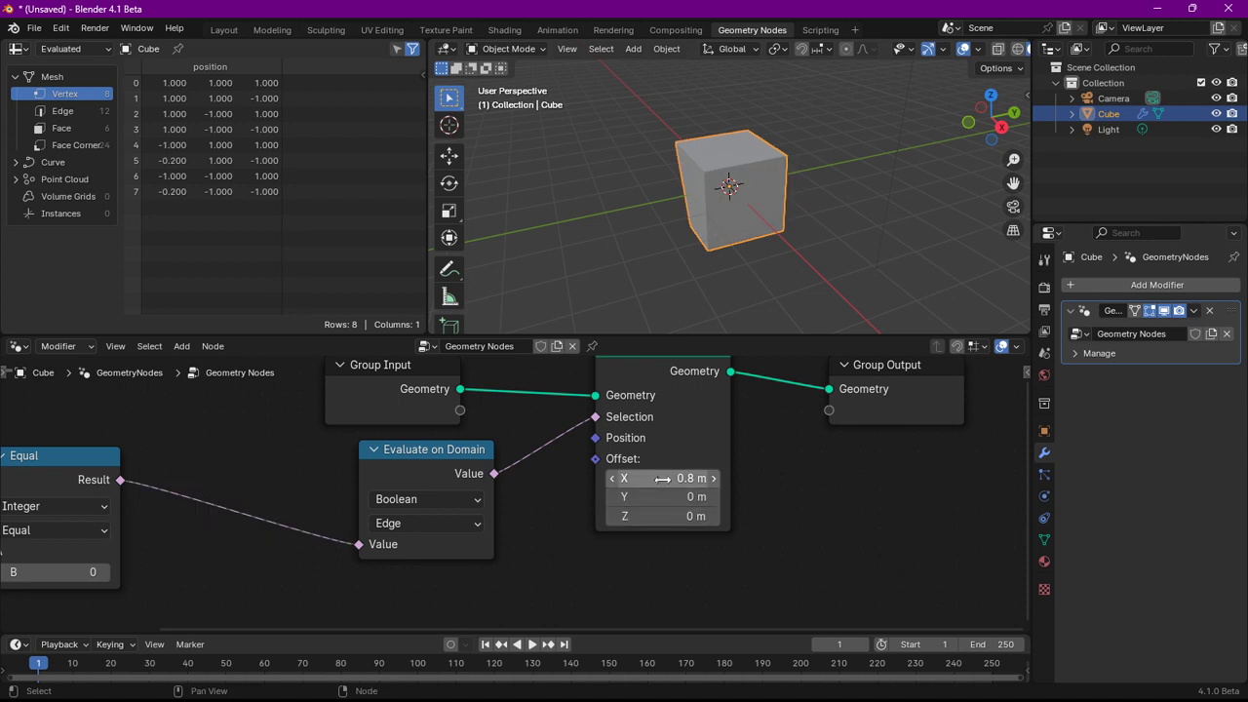
Step: Set the Set Position node's X offset to -3.9 m
{"action": "left_click_drag", "start_coordinate": [663, 478], "coordinate": [585, 478]}
{"action": "left_click_drag", "start_coordinate": [663, 477], "coordinate": [634, 477]}
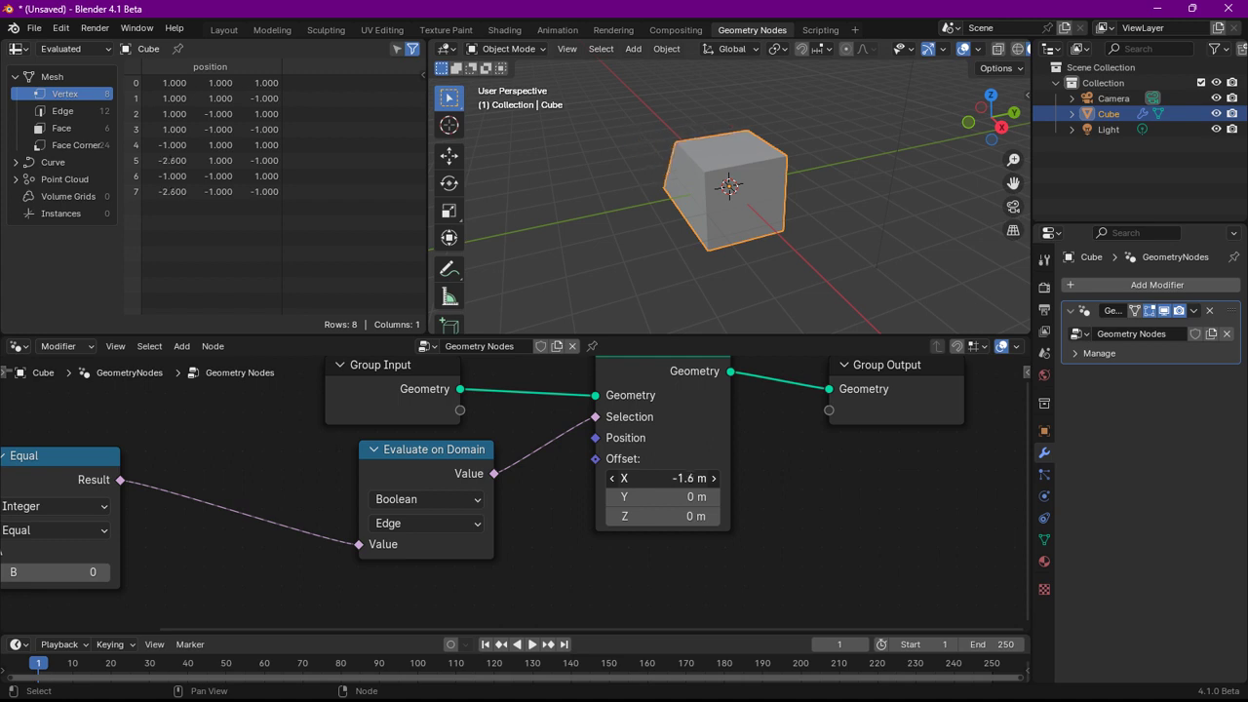
{"action": "left_click_drag", "start_coordinate": [663, 478], "coordinate": [663, 480]}
Step: Move the Index and Equal nodes up beside the Evaluate on Domain node
{"action": "scroll", "coordinate": [313, 532], "scroll_direction": "down", "scroll_amount": 2}
{"action": "scroll", "coordinate": [313, 524], "scroll_direction": "down", "scroll_amount": 2}
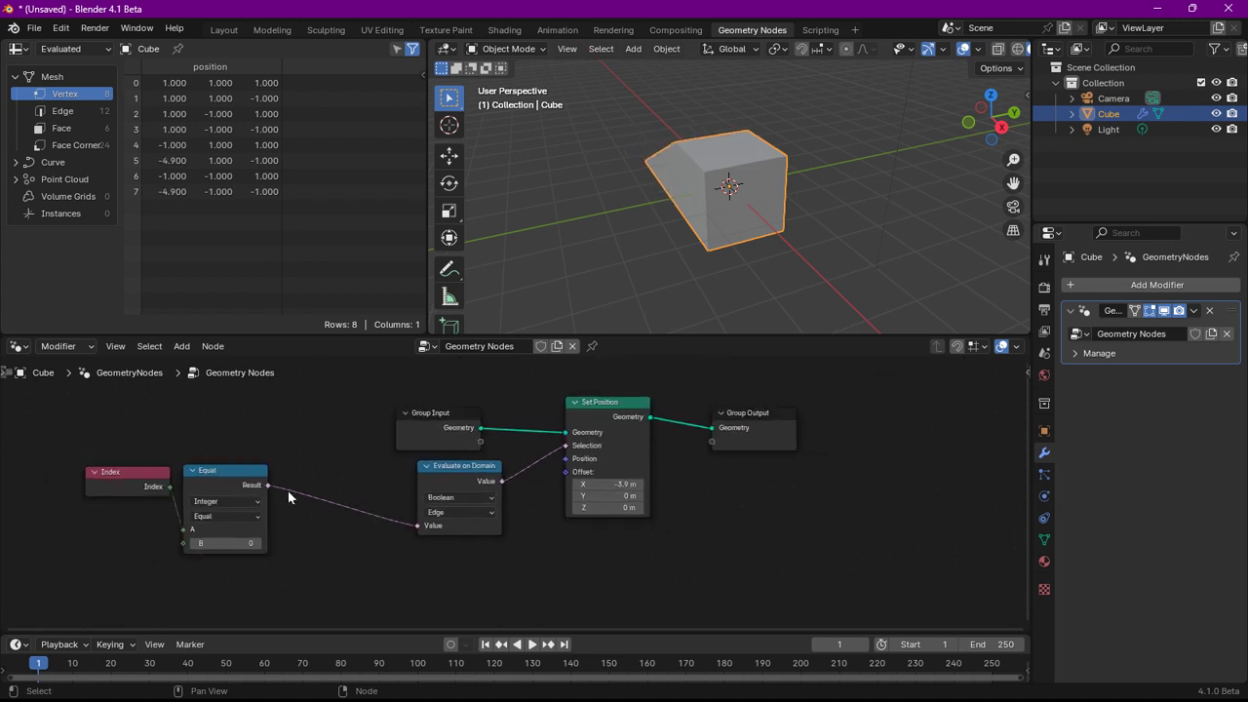
{"action": "left_click_drag", "start_coordinate": [213, 471], "coordinate": [340, 473]}
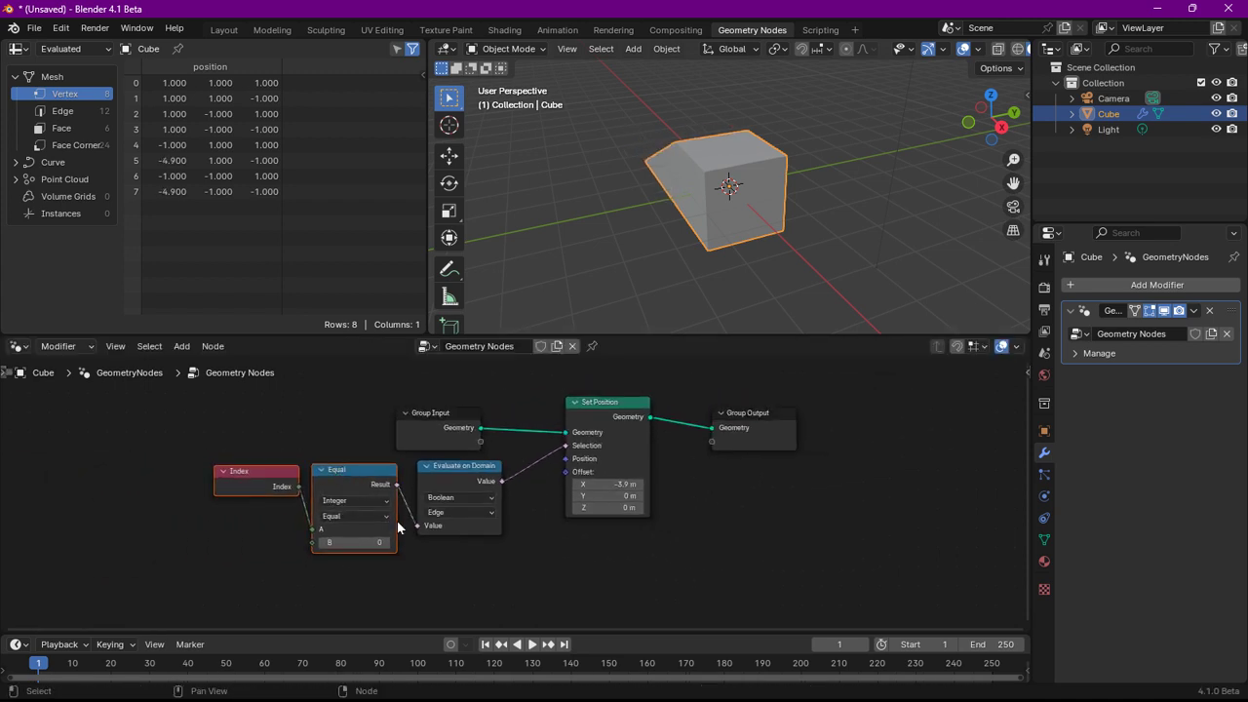
{"action": "scroll", "coordinate": [378, 527], "scroll_direction": "up", "scroll_amount": 3}
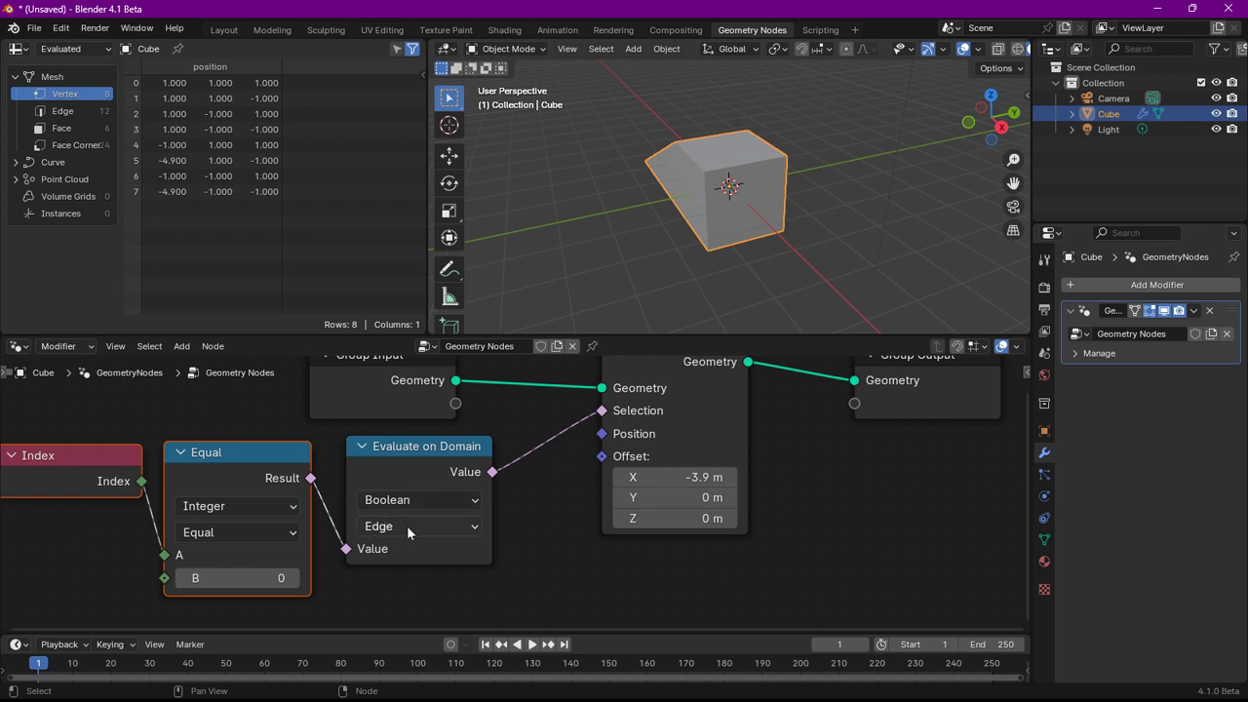
Step: Inspect the cube, then change Evaluate on Domain's domain to Instance, leaving vertices at ±1
{"action": "left_click", "coordinate": [381, 527]}
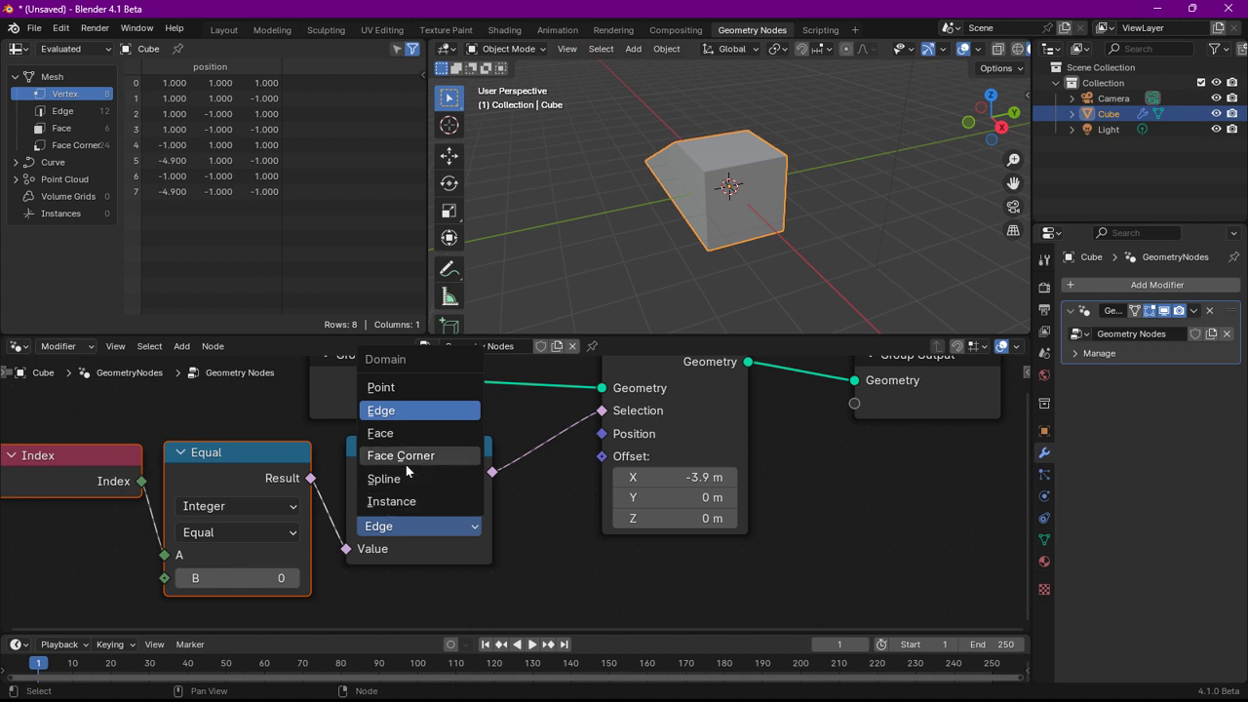
{"action": "key", "text": "Escape"}
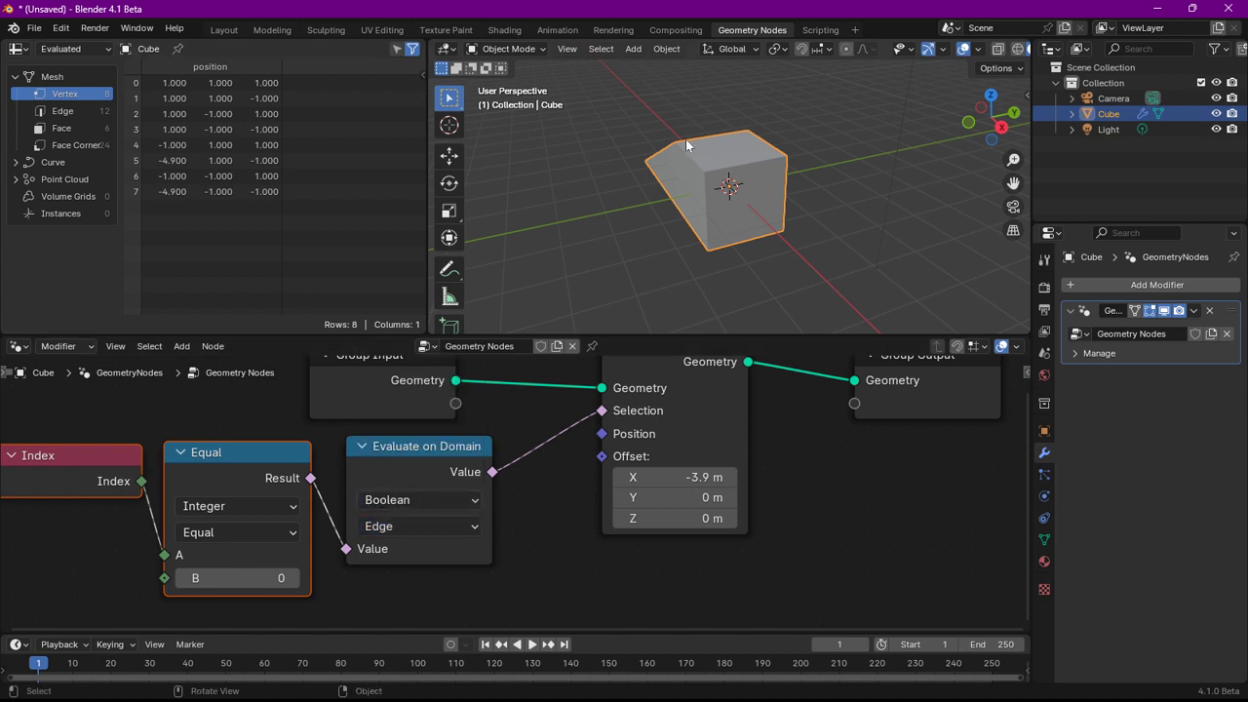
{"action": "middle_click_drag", "start_coordinate": [701, 188], "coordinate": [546, 242]}
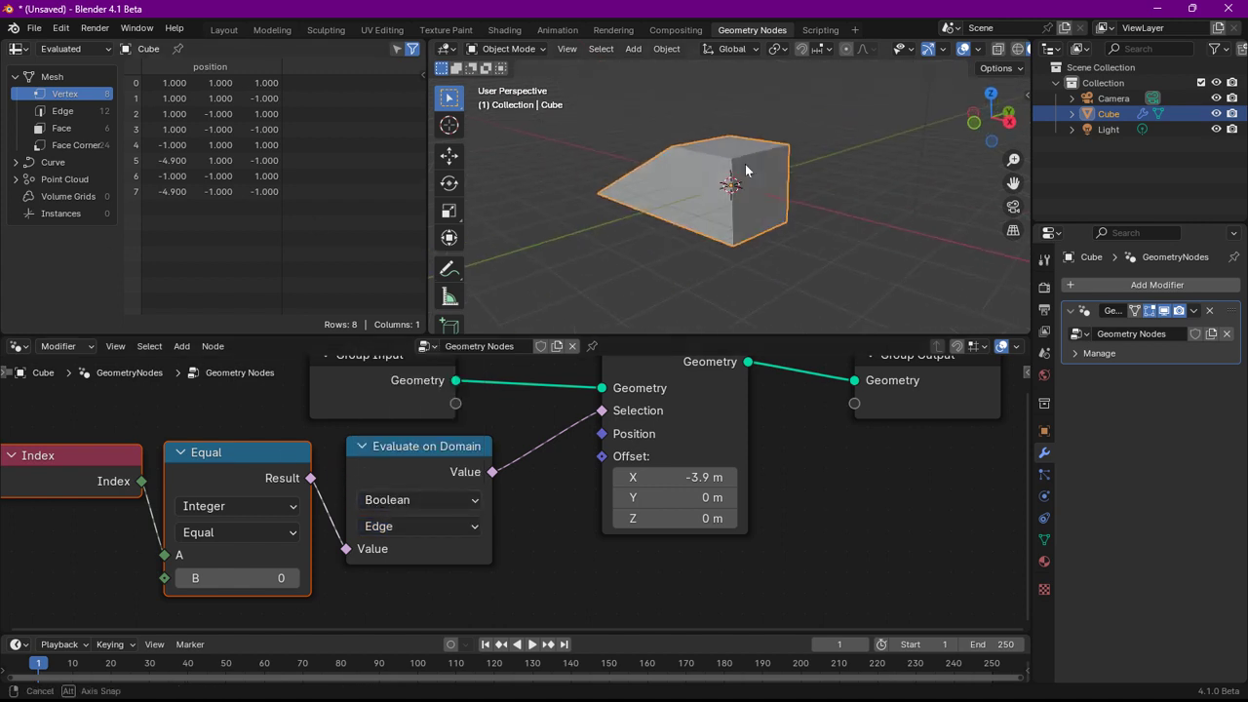
{"action": "left_click", "coordinate": [397, 527]}
{"action": "left_click", "coordinate": [402, 503]}
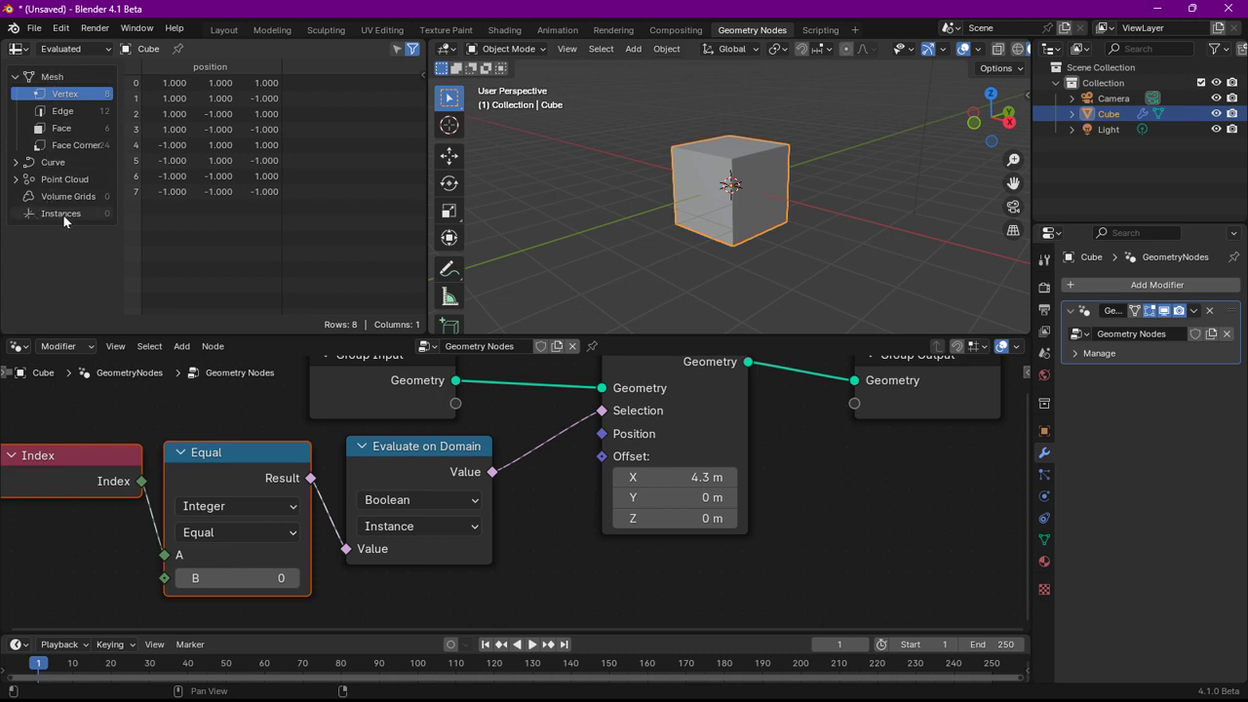
Step: Set Evaluate on Domain to Spline and expand the spreadsheet's Curve counts
{"action": "left_click", "coordinate": [383, 527]}
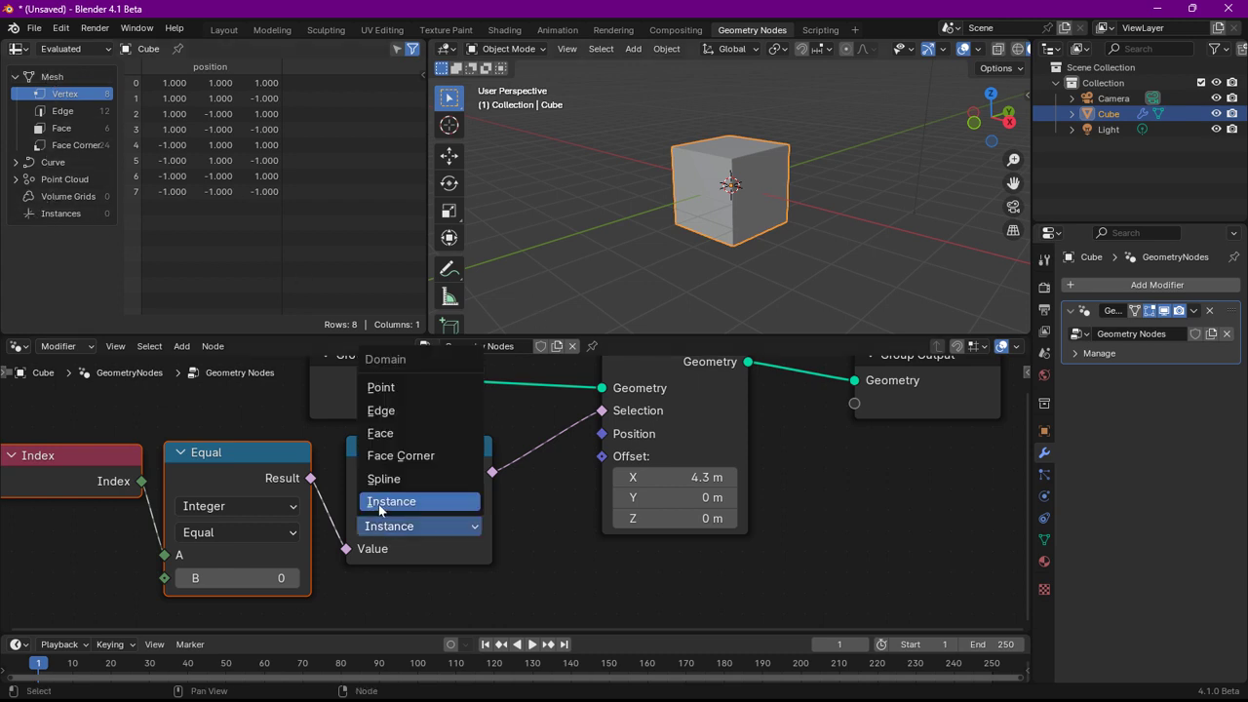
{"action": "left_click", "coordinate": [403, 478]}
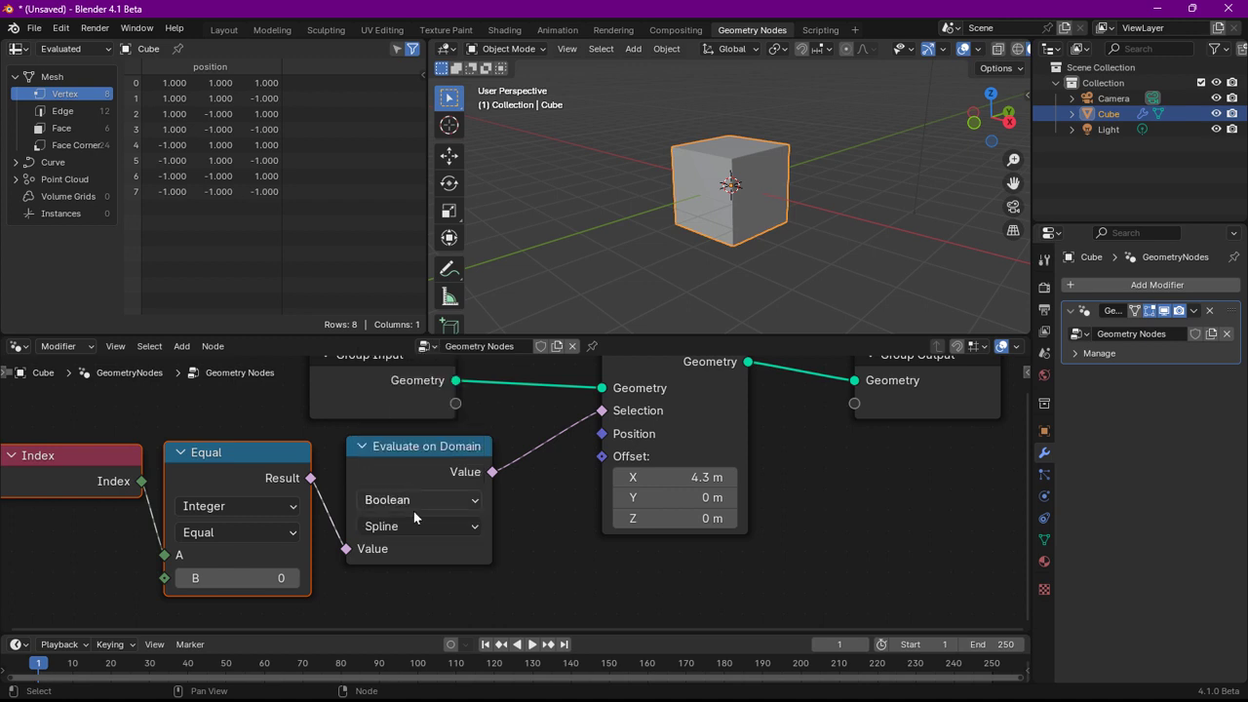
{"action": "left_click", "coordinate": [15, 163]}
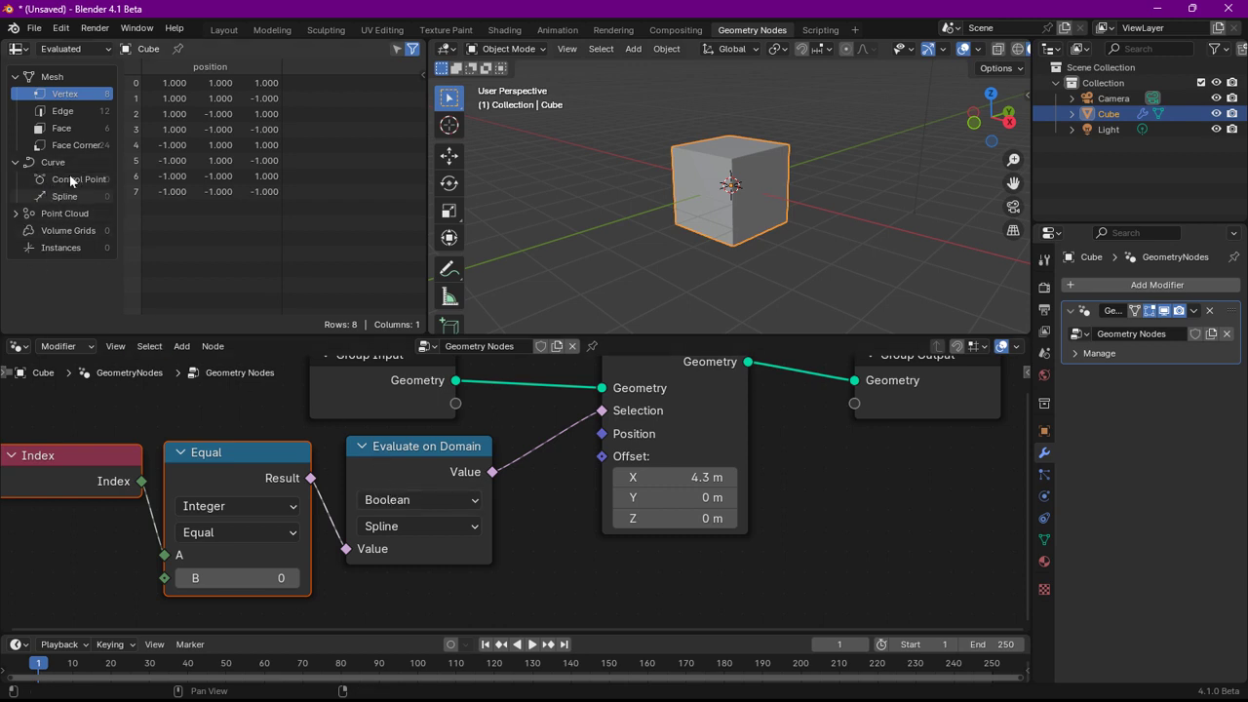
{"action": "left_click", "coordinate": [429, 524]}
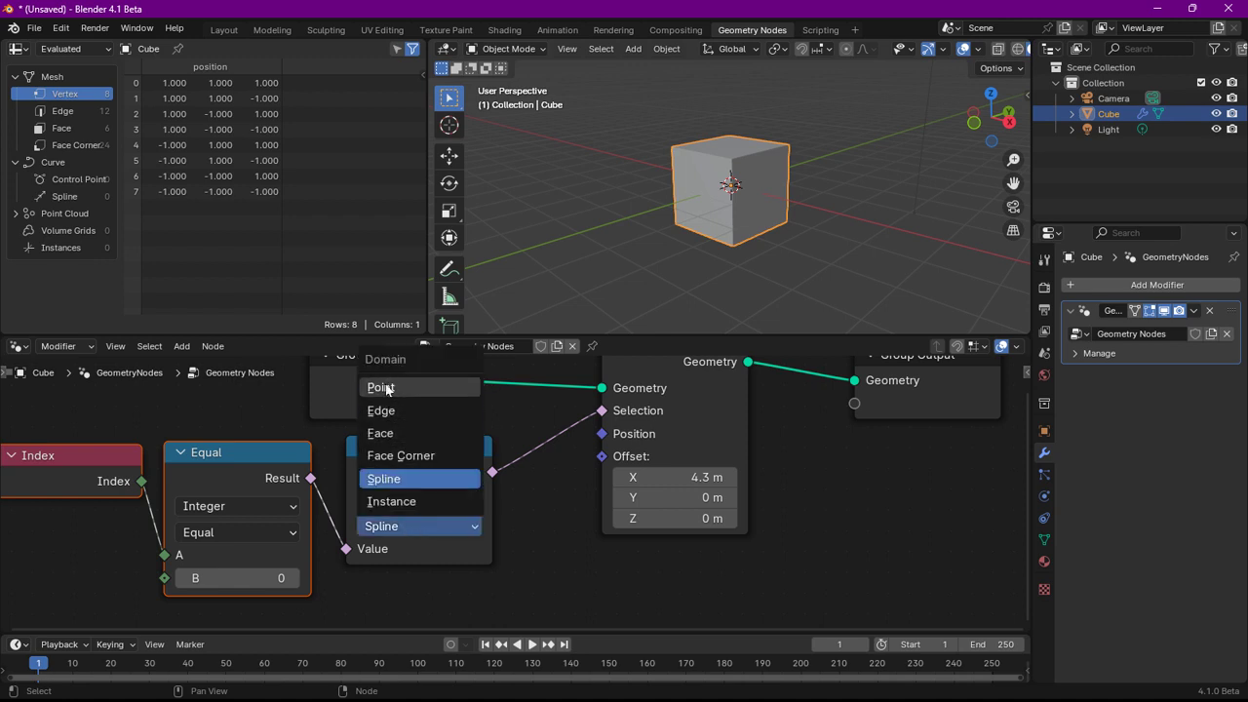